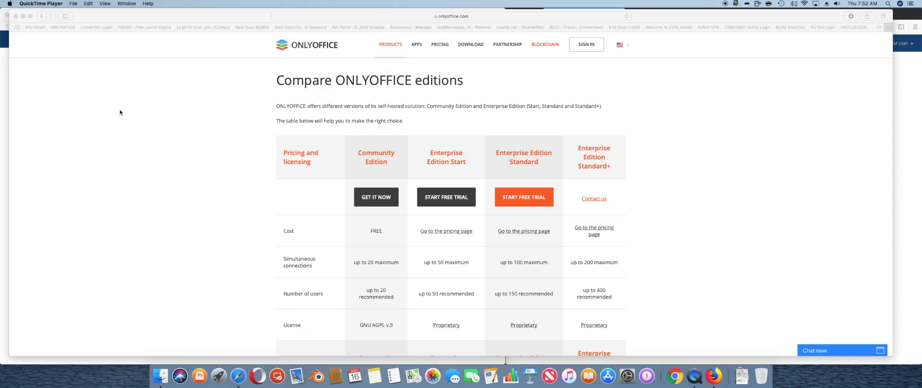
- Examine the ONLYOFFICE editions comparison table, from pricing and licensing through support and system administration to the feature rows
click(245, 163)
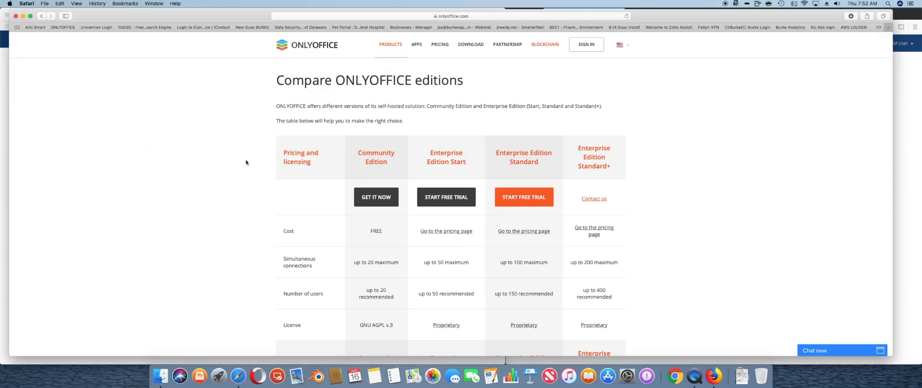
scroll(244, 163, down, 10)
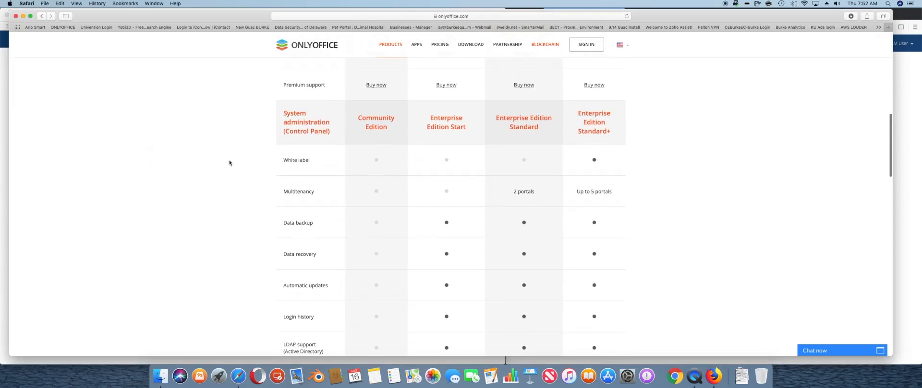
scroll(236, 156, up, 10)
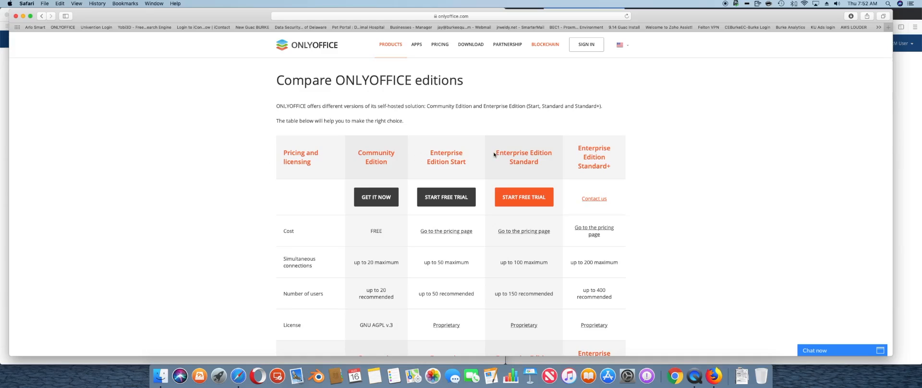
scroll(468, 165, down, 10)
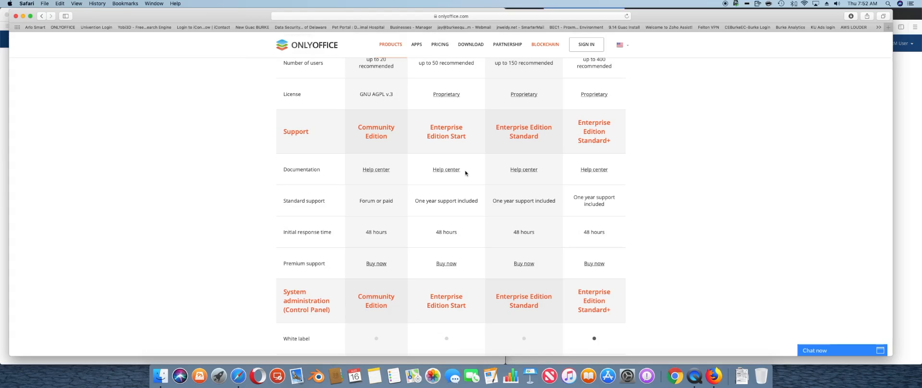
scroll(465, 170, down, 3)
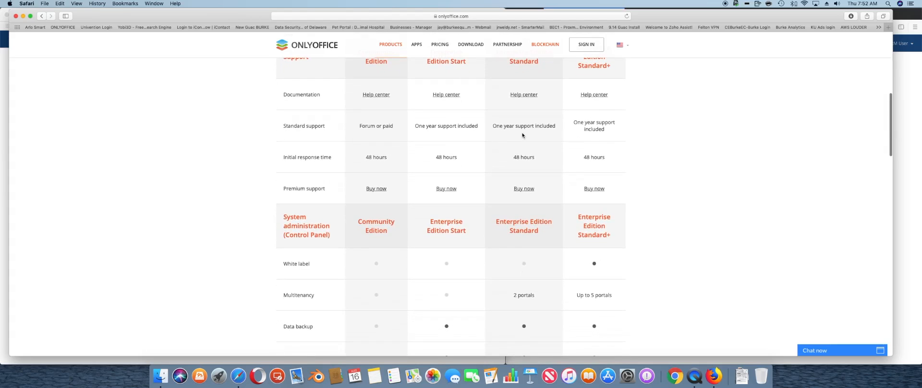
scroll(655, 225, down, 7)
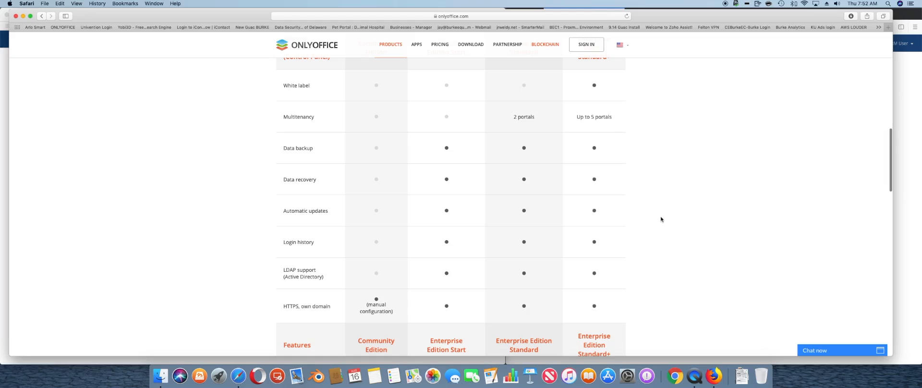
scroll(662, 236, down, 5)
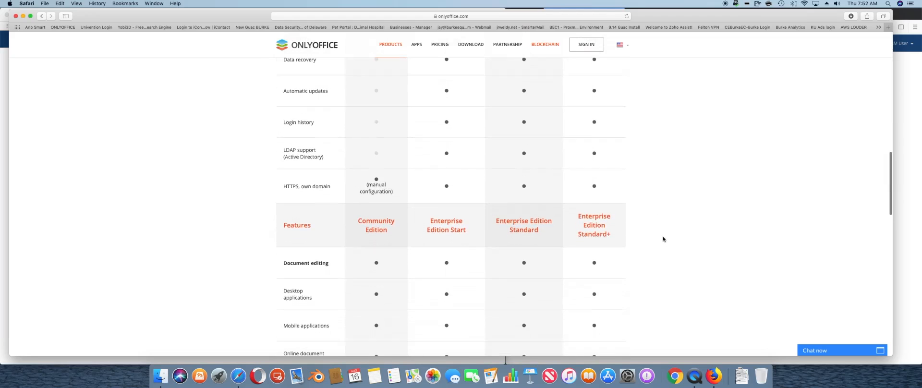
scroll(663, 238, down, 6)
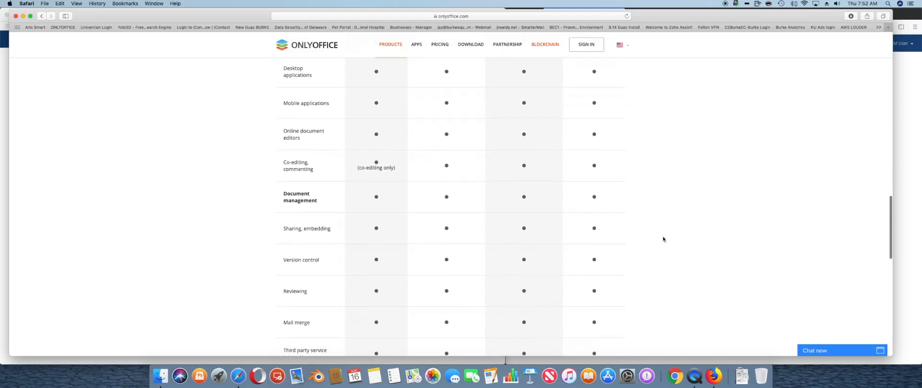
scroll(663, 239, up, 1)
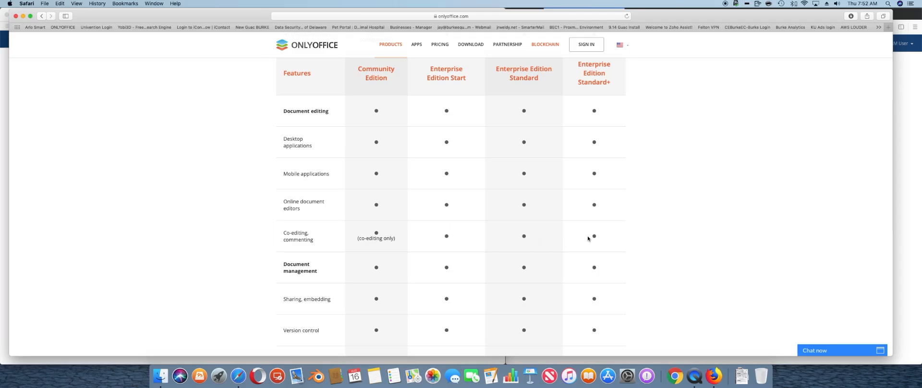
scroll(667, 262, down, 5)
scroll(651, 242, down, 10)
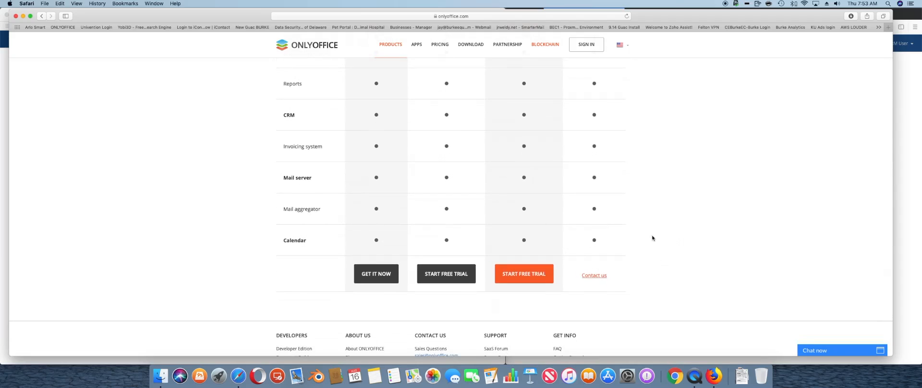
scroll(664, 233, up, 7)
scroll(665, 234, up, 10)
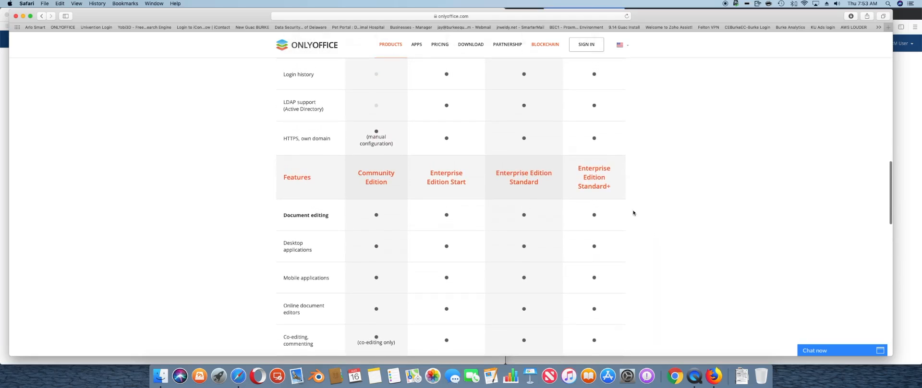
- Close the editions comparison window and arrange the Administrator and CRM User portal windows side by side with a small gap
click(16, 16)
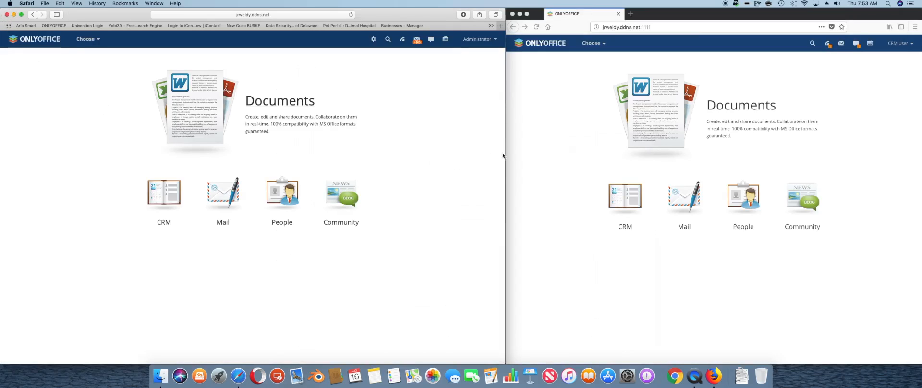
drag(506, 150, 494, 151)
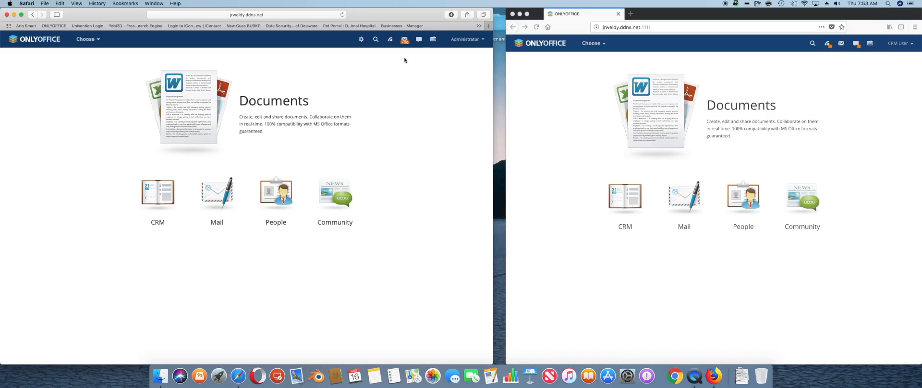
drag(389, 16, 393, 16)
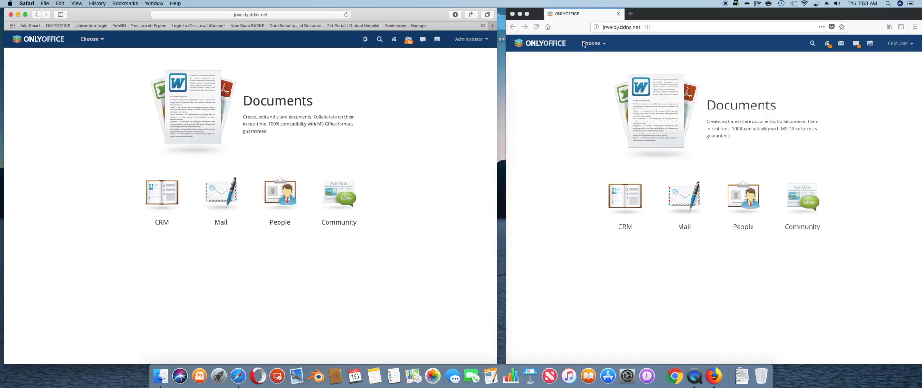
drag(686, 16, 683, 17)
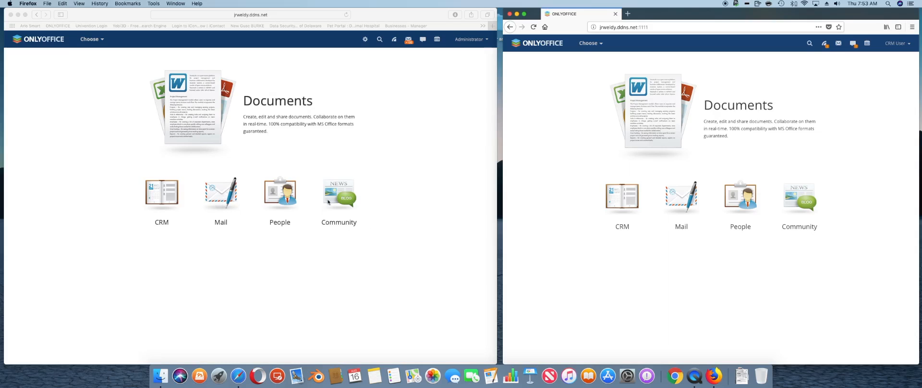
- Open the Mail module in the CRM User portal, dismissing its introduction, and view the CRM User account menu
click(684, 197)
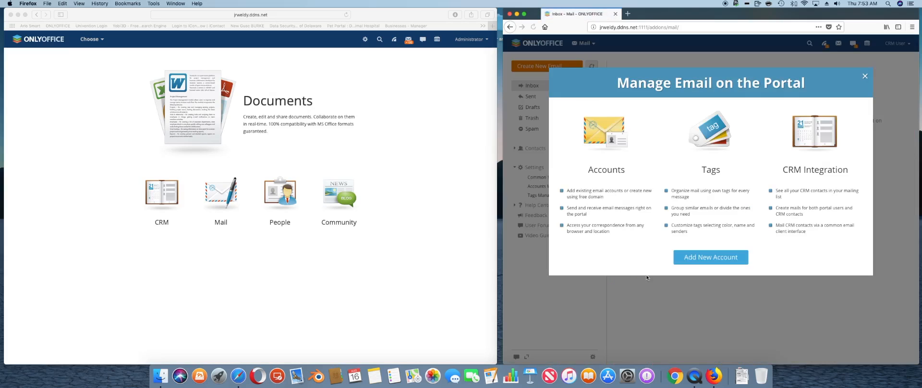
click(865, 77)
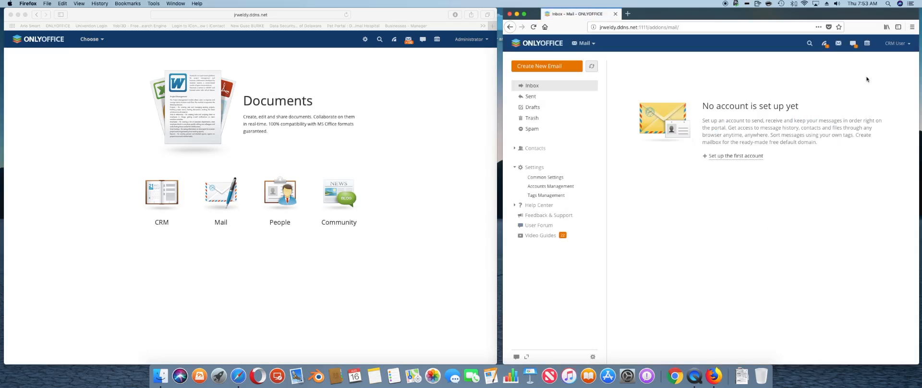
click(896, 45)
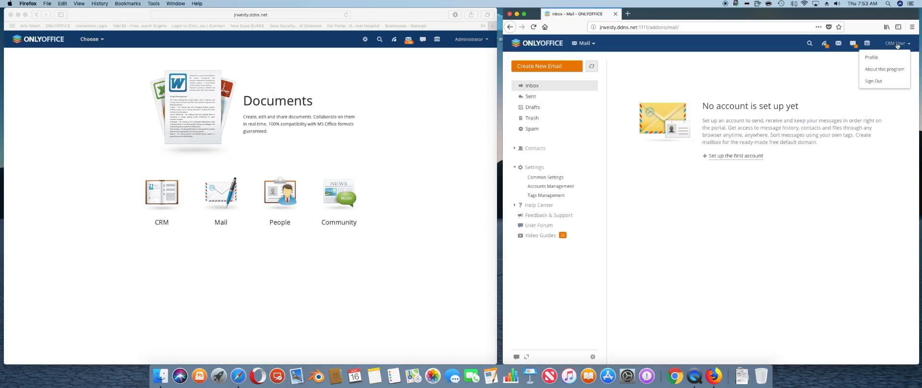
click(808, 214)
- View the account menu of the Administrator in the other portal window, then close it
click(445, 108)
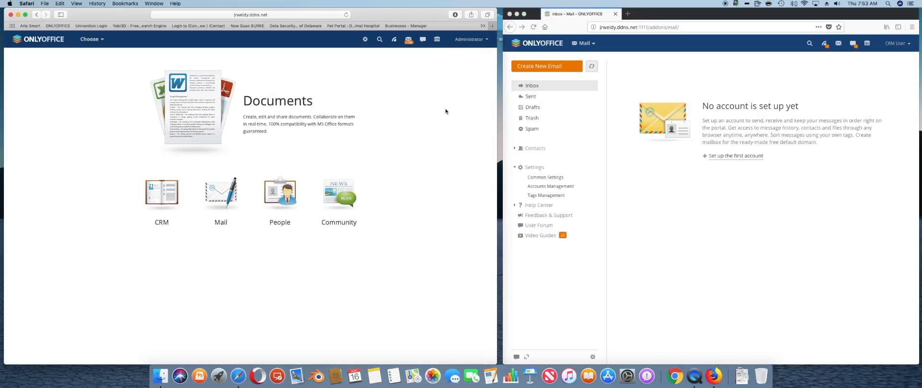
click(471, 40)
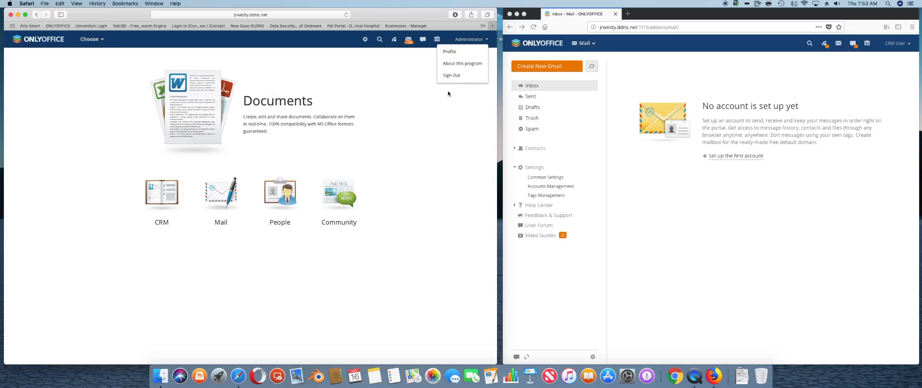
click(442, 114)
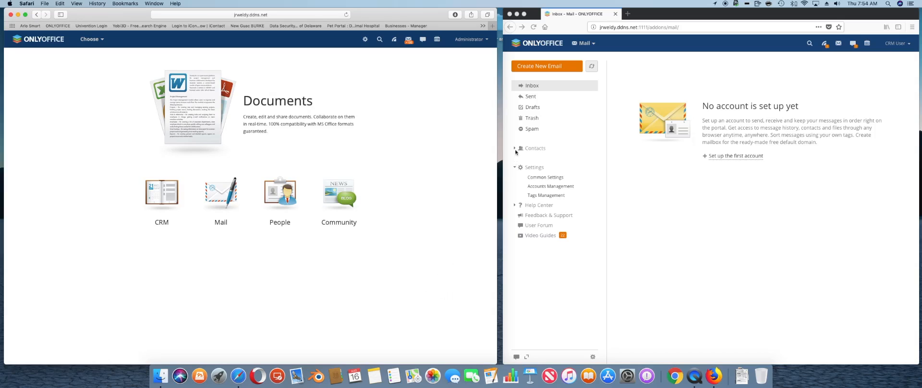
- Expand the Contacts section in the CRM User's Mail module and return to that portal's home page
click(515, 150)
click(515, 150)
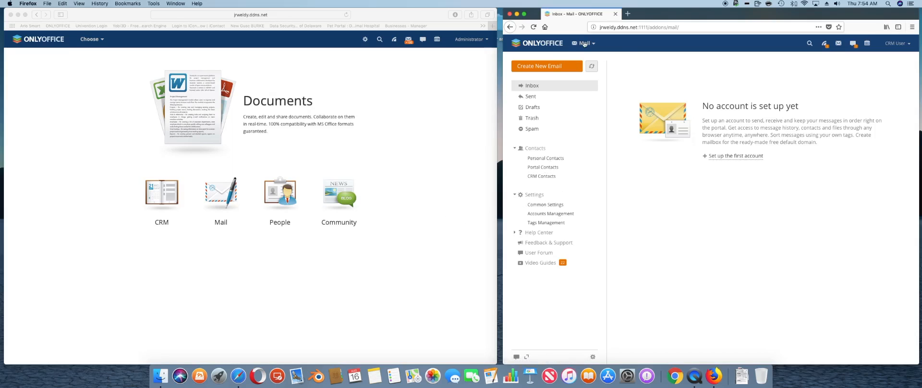
click(584, 43)
click(550, 43)
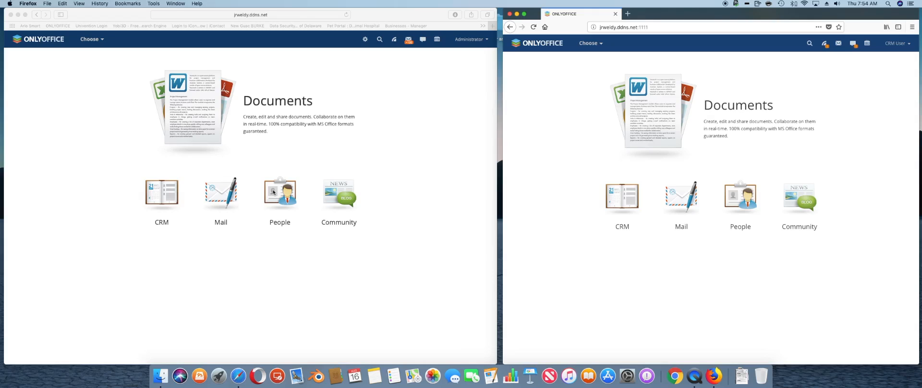
- Enable the Projects module in the Modules & Tools settings of the Administrator portal and save the change
click(329, 203)
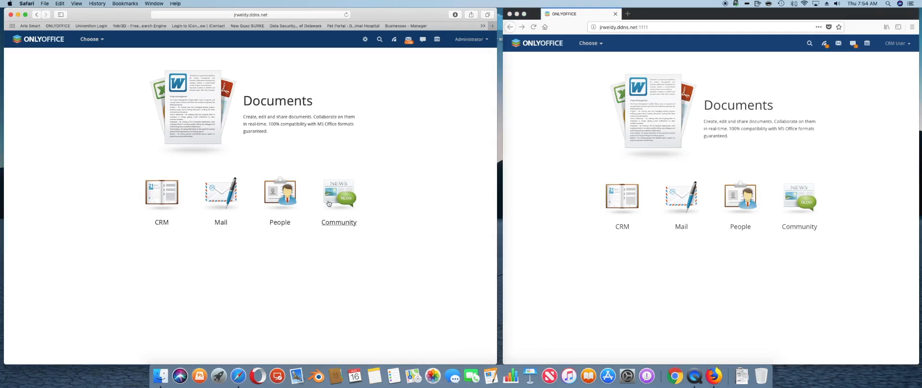
click(364, 39)
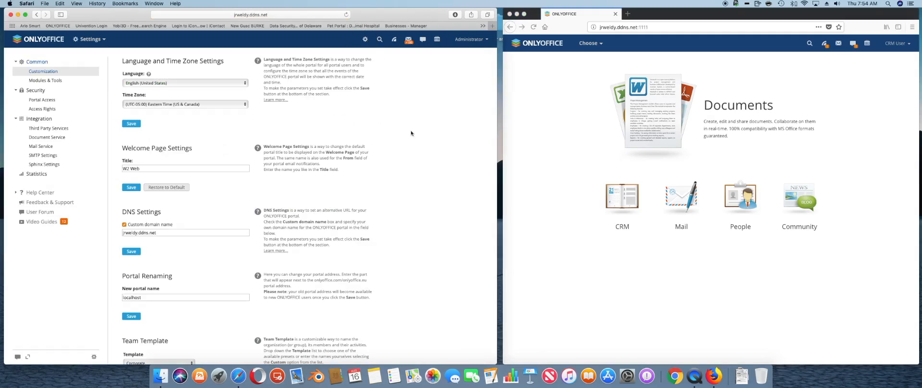
click(42, 81)
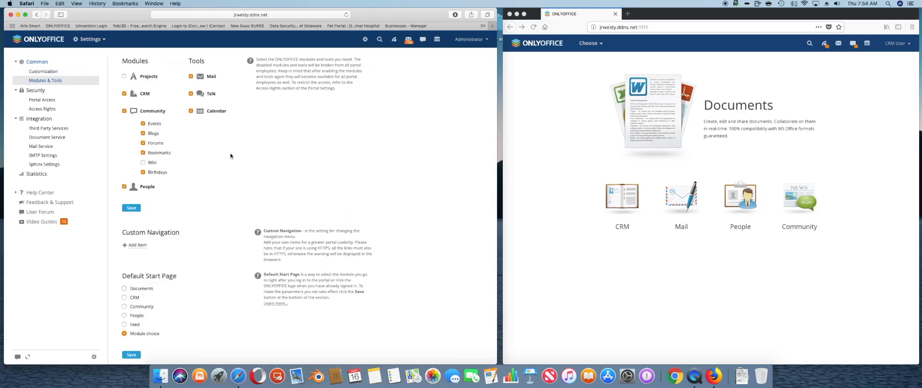
click(125, 77)
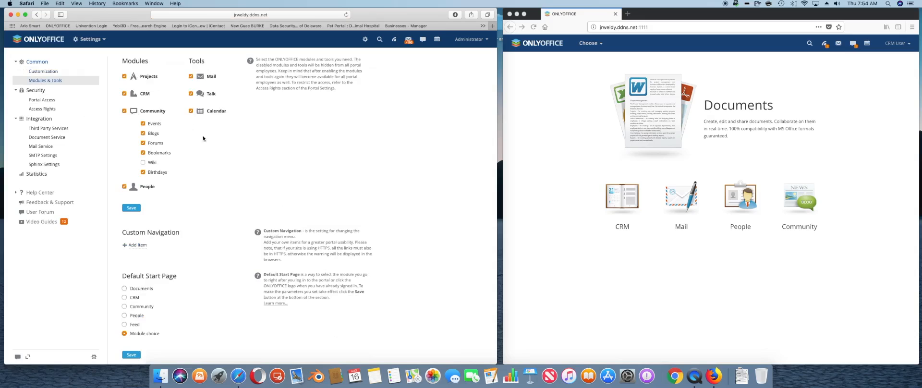
click(133, 208)
- Examine the Default Start Page options and the custom navigation Add Item form, closing the form without adding an item
scroll(279, 161, down, 1)
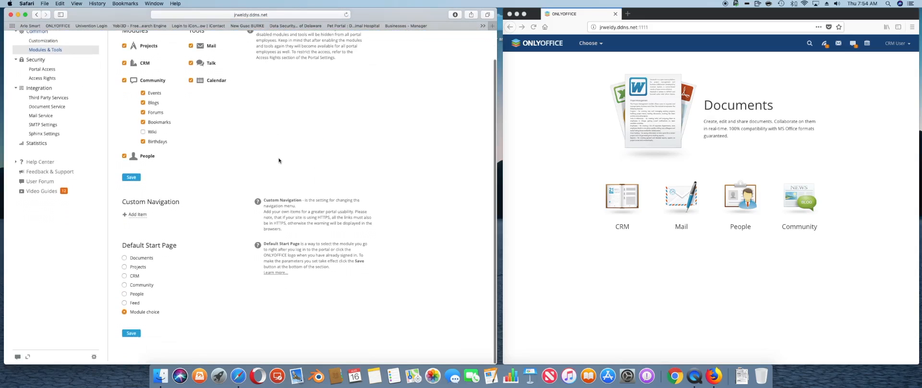
scroll(279, 161, up, 1)
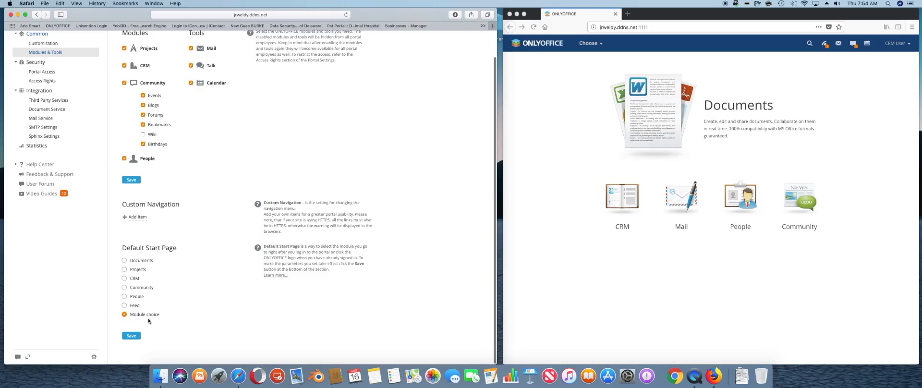
scroll(216, 312, up, 1)
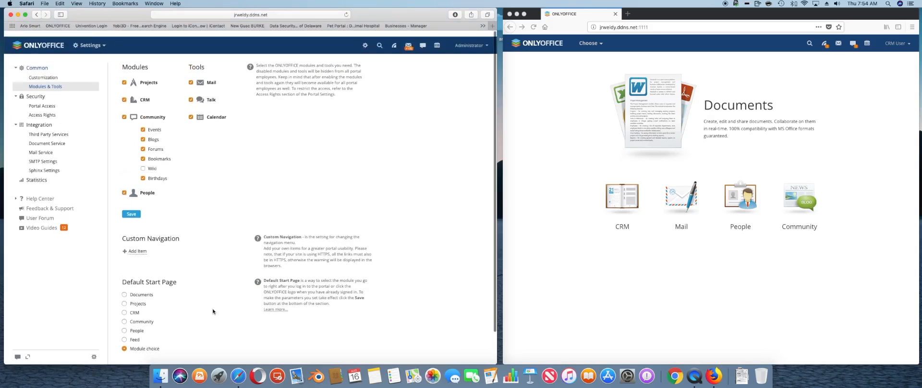
click(136, 246)
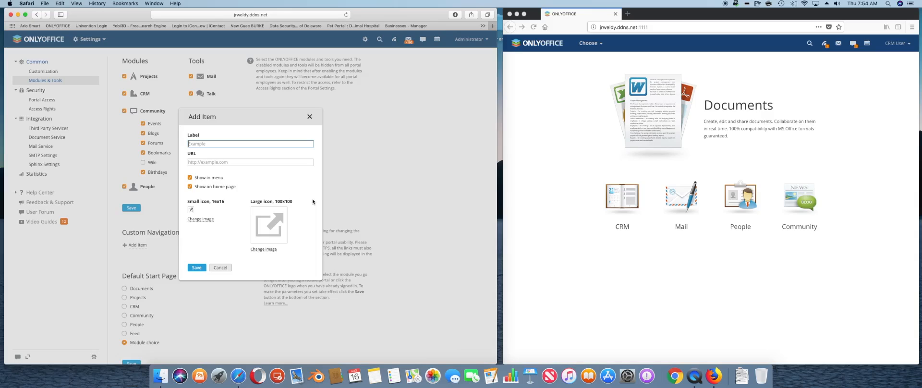
click(578, 158)
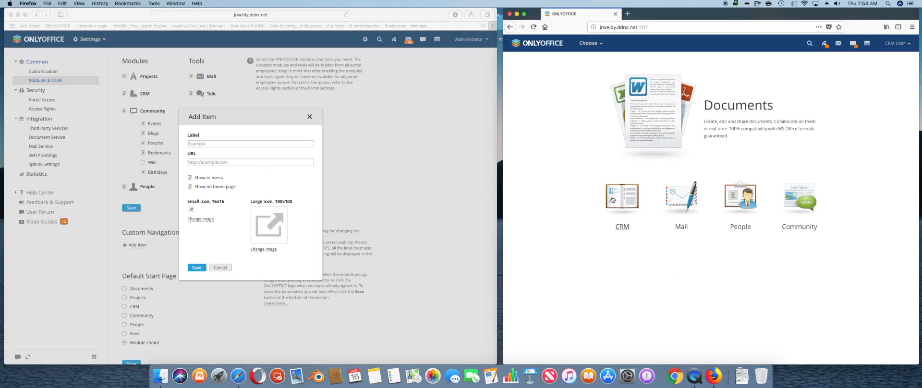
click(309, 117)
click(310, 116)
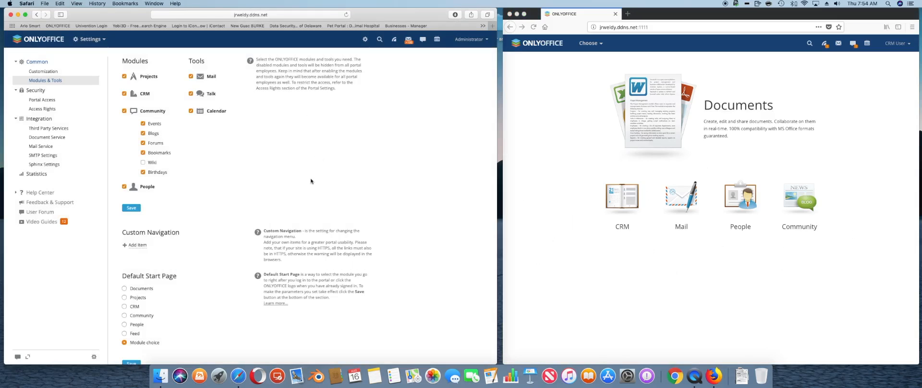
- Open the Portal Access security settings and examine the password, trusted mail domain, IP security, administrator message and session lifetime options
click(48, 101)
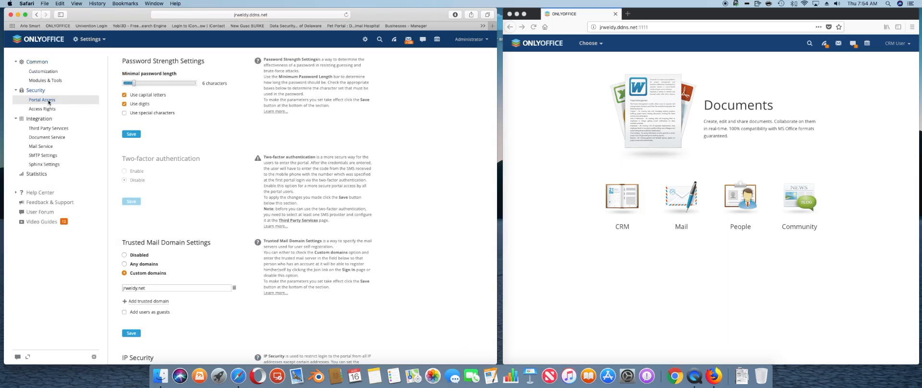
scroll(191, 167, down, 8)
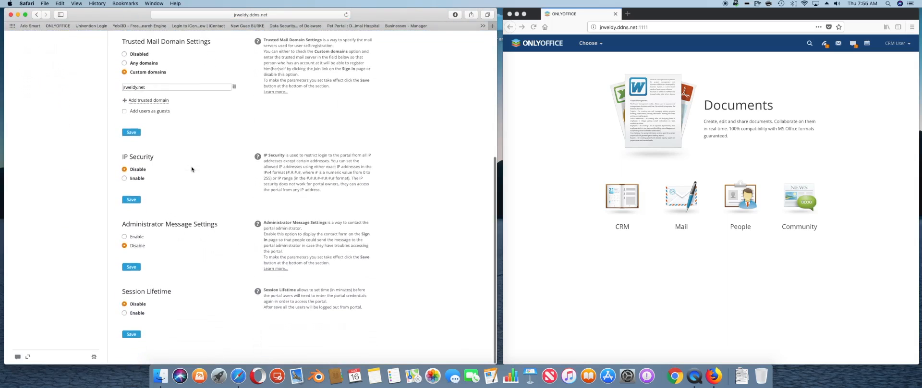
- Open the Customization settings and examine the language, welcome page, DNS, portal renaming and Team Template options, keeping the Corporate template
scroll(191, 168, up, 8)
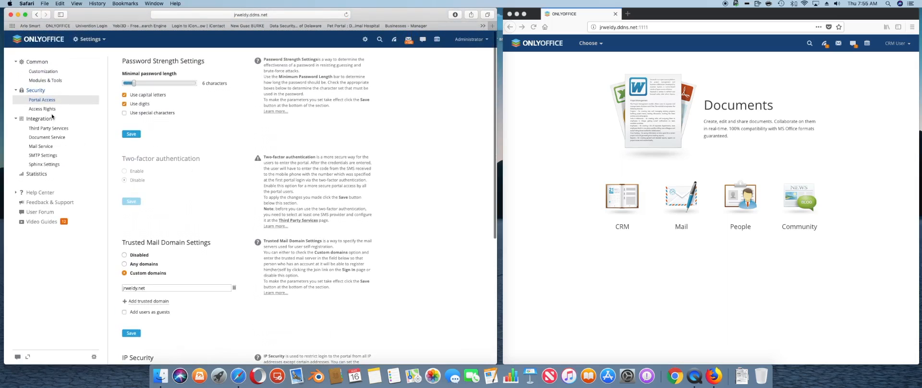
click(38, 71)
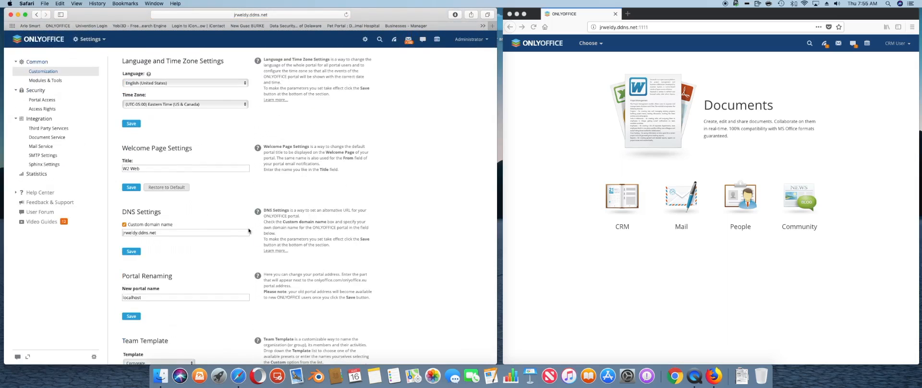
scroll(248, 231, down, 10)
click(169, 132)
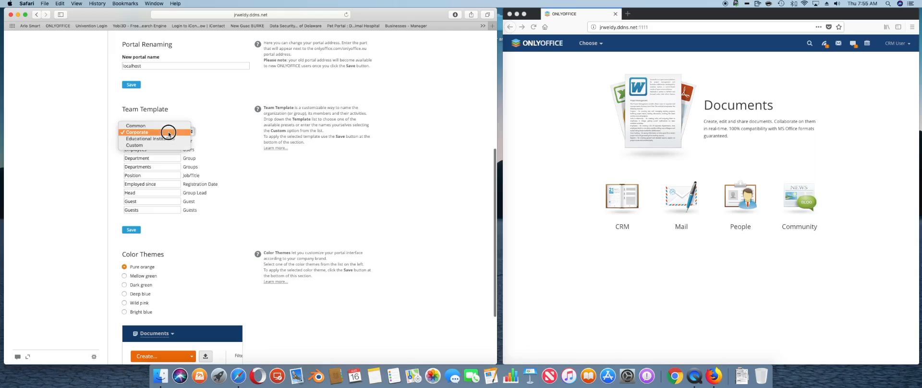
click(168, 132)
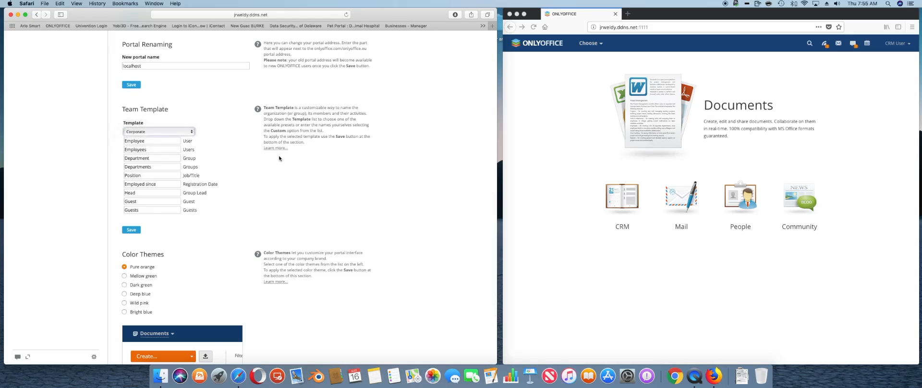
scroll(279, 157, down, 5)
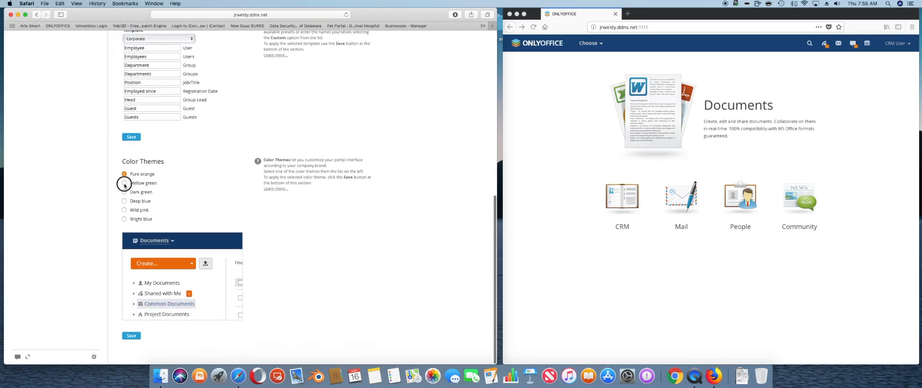
- Preview the Mellow green, Dark green, Deep blue, Wild pink and Bright blue color themes, reselecting Pure orange at the end
click(125, 185)
click(124, 192)
click(124, 201)
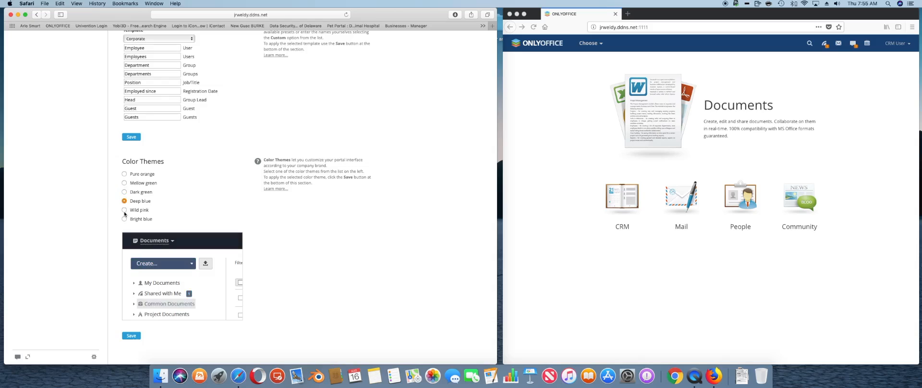
click(125, 210)
click(125, 219)
click(124, 173)
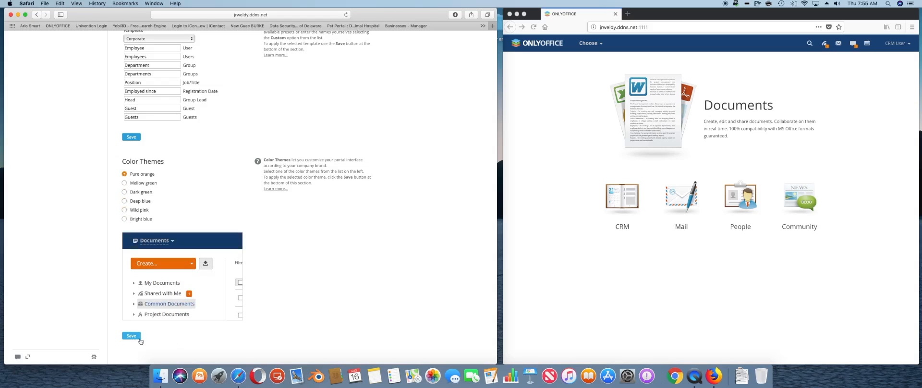
scroll(384, 286, up, 10)
scroll(384, 286, up, 2)
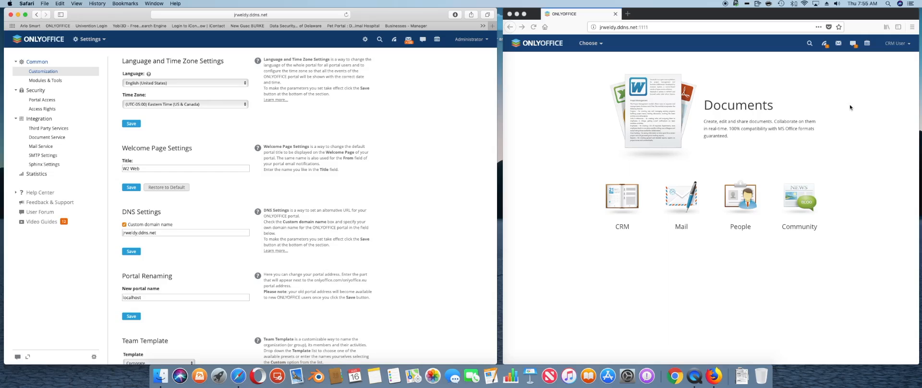
- Examine the module search options and the feed in the CRM User portal, and open Mail, dismissing its introduction
click(814, 53)
click(809, 43)
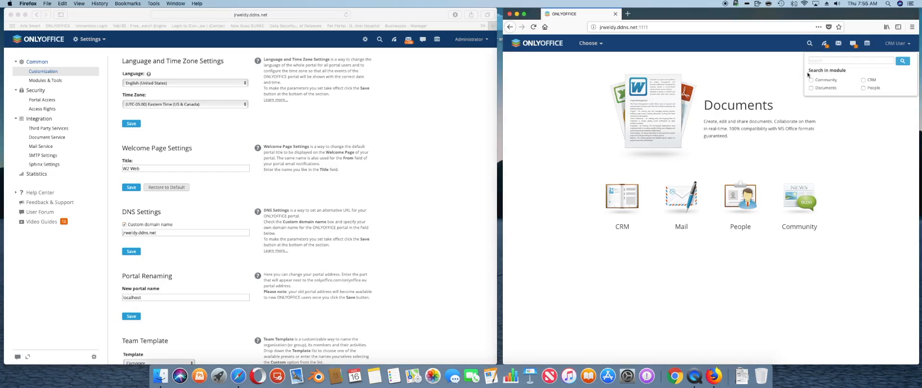
click(810, 44)
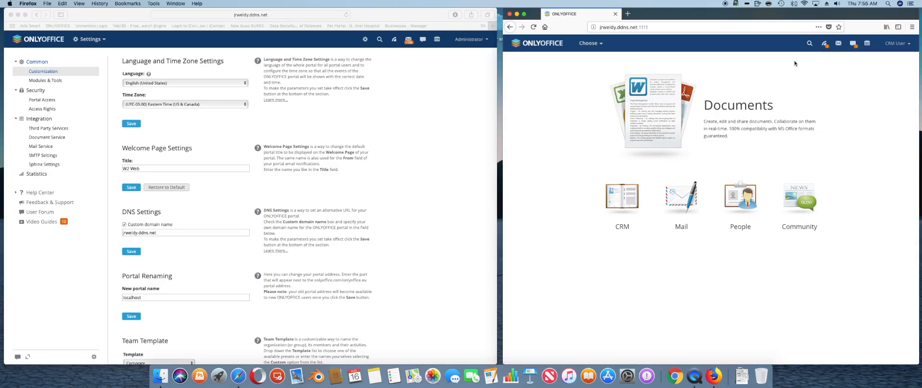
click(825, 48)
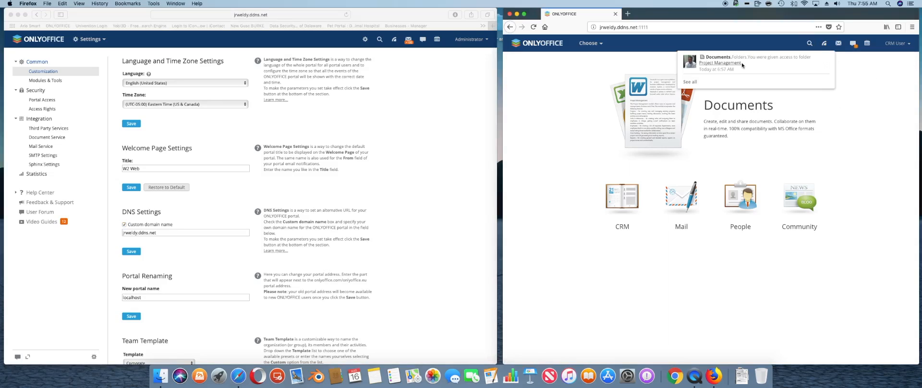
click(838, 45)
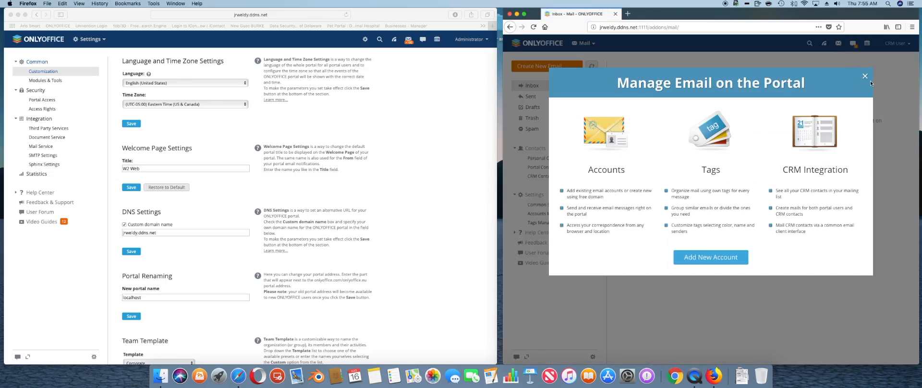
click(864, 76)
- Open Talk in the CRM User portal and expand the Felton, Chat rooms and Mailings sections
click(853, 44)
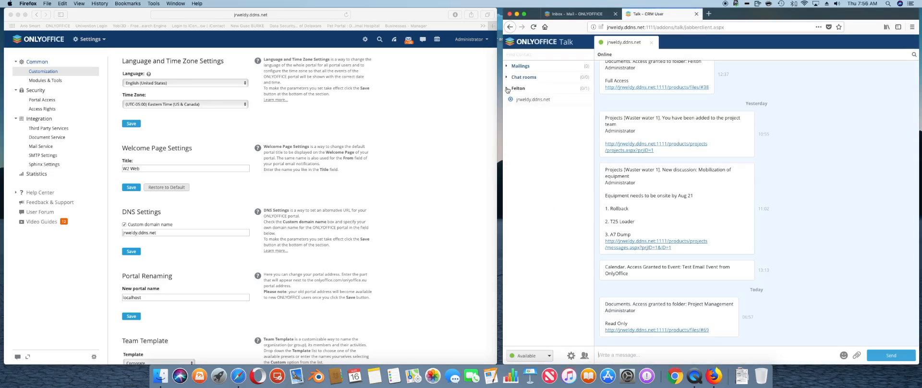
click(507, 89)
click(507, 77)
click(506, 66)
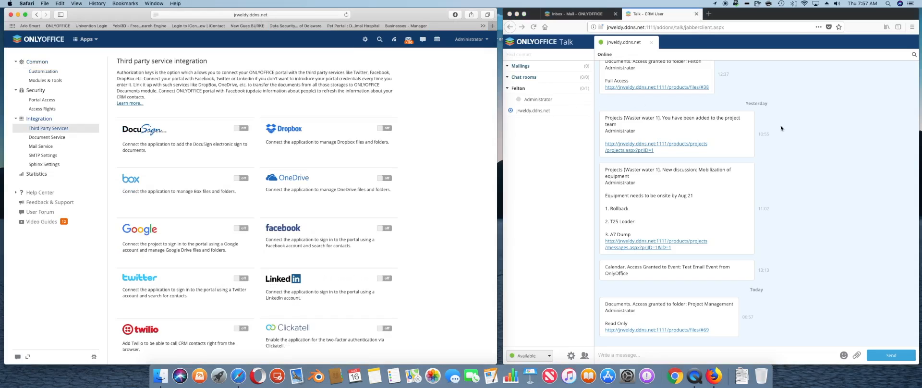
- Return the Administrator and CRM User portals to their home pages, closing the Talk tab
click(35, 40)
click(759, 137)
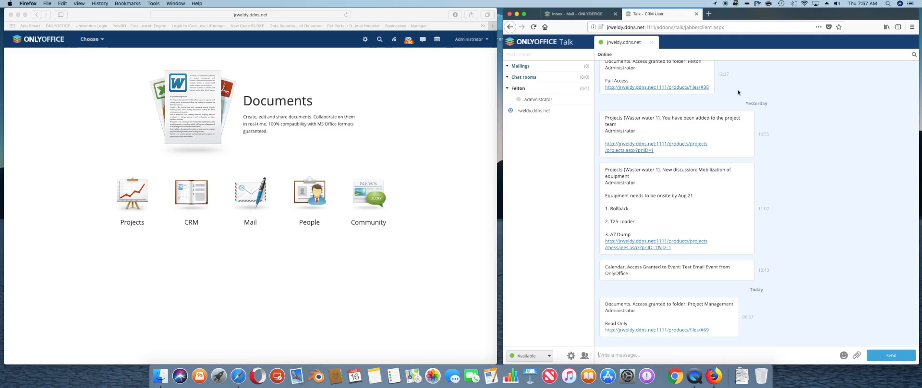
click(696, 14)
click(544, 26)
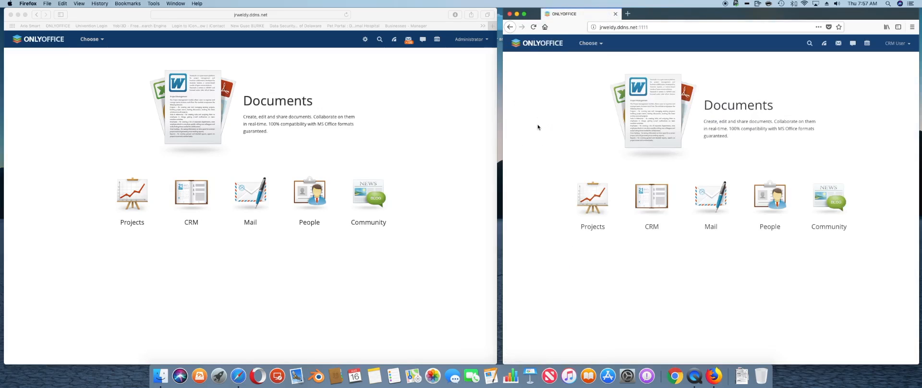
- Open the Documents module in the Administrator portal and minimize the CRM User's browser window to expose the desktop
click(452, 124)
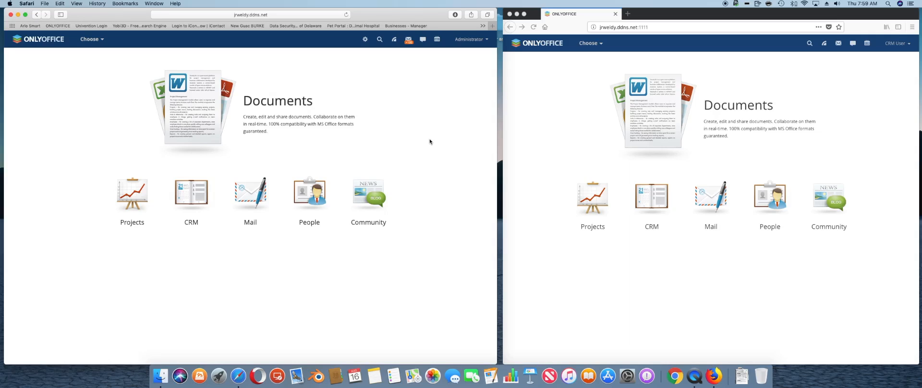
click(270, 99)
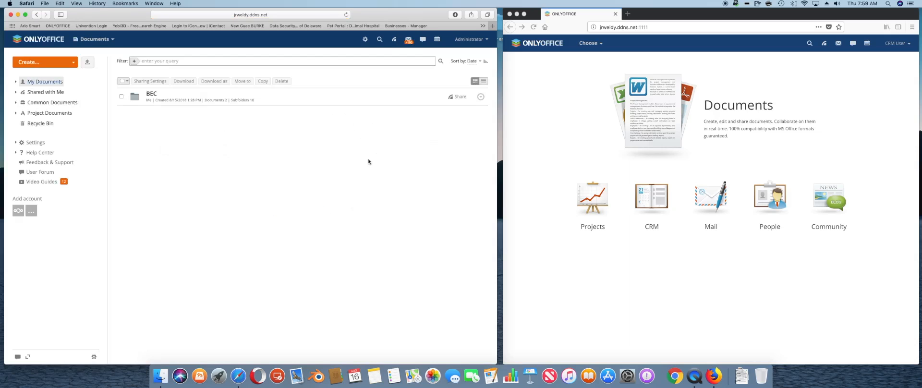
click(517, 14)
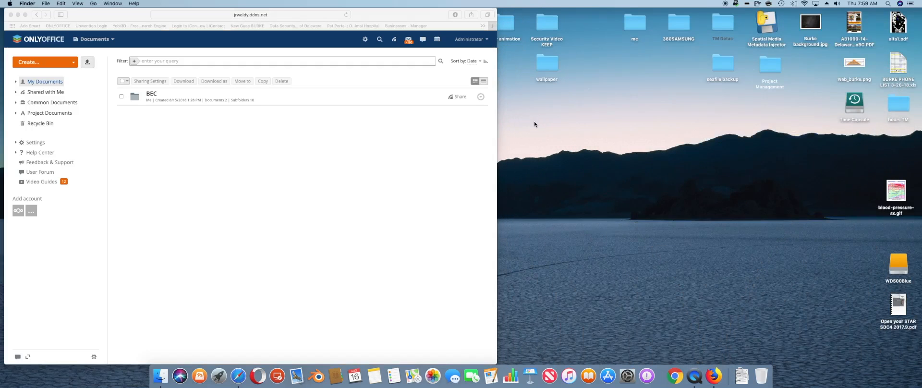
click(425, 162)
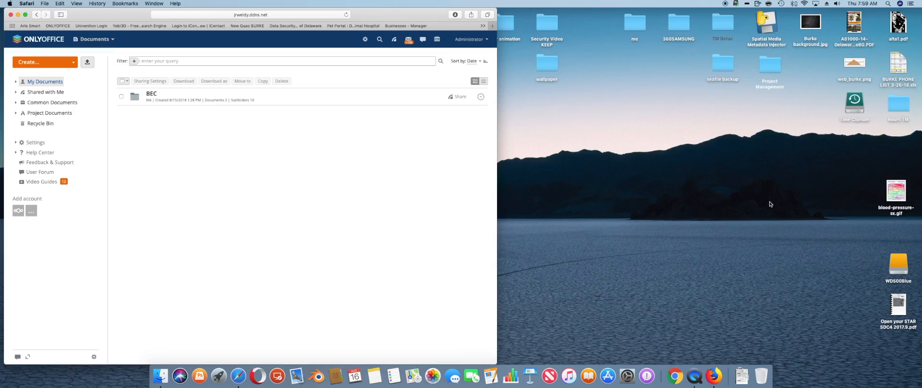
- Examine the files in the desktop's Project Management folder, close its window and place the folder near the Administrator's browser window
drag(769, 73, 698, 171)
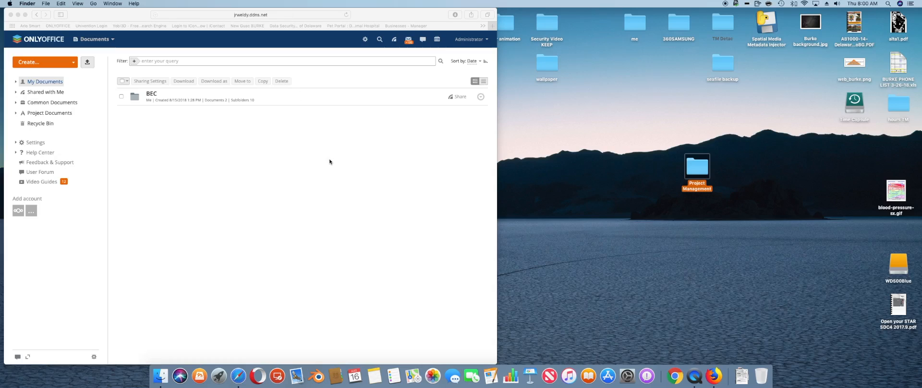
double_click(695, 174)
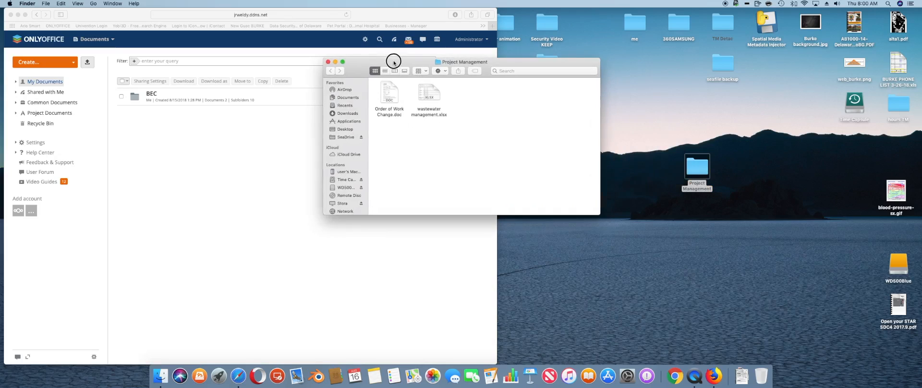
drag(392, 63, 558, 80)
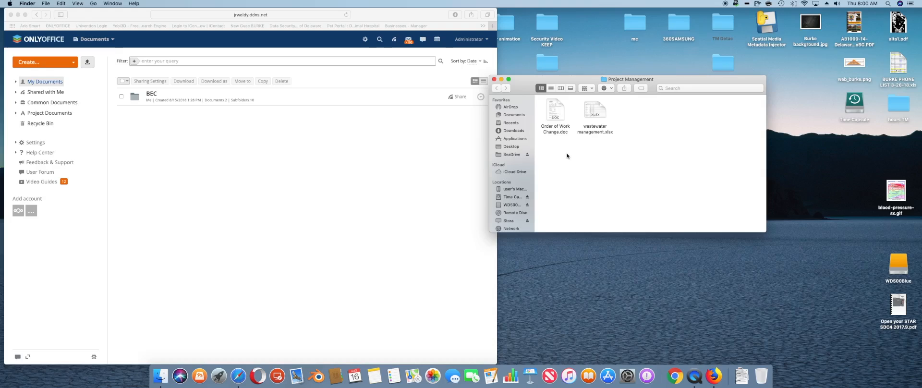
click(601, 112)
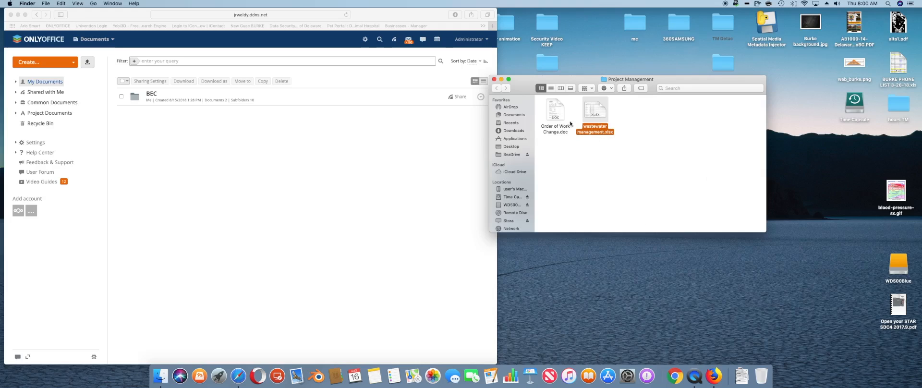
click(494, 79)
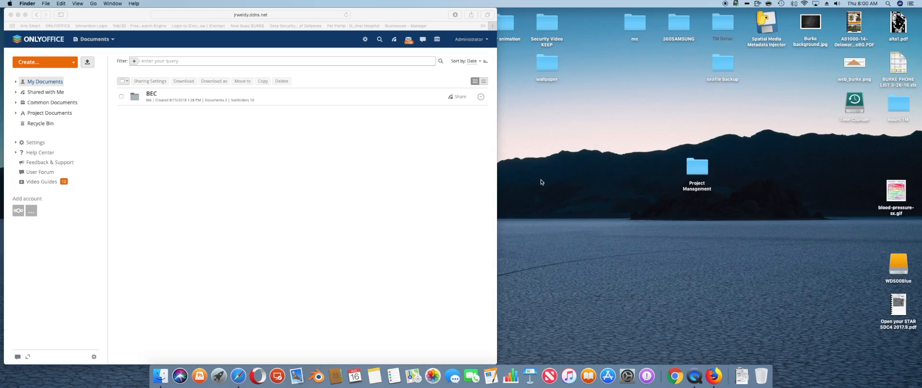
drag(699, 167, 651, 109)
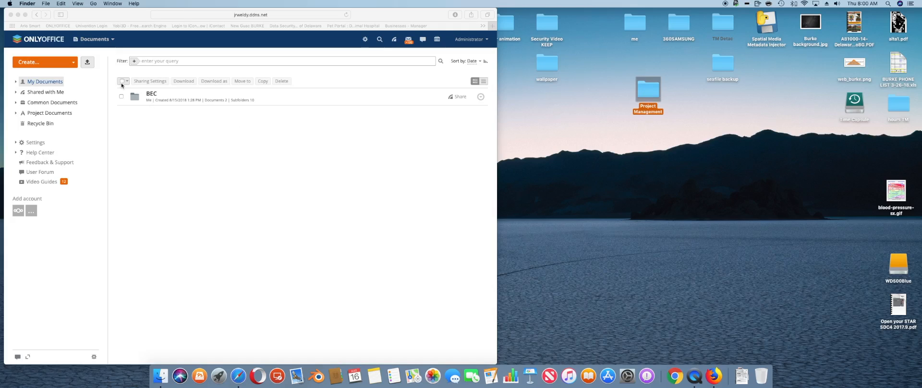
- Look at the Administrator's Projects module, dismissing its introduction, and return to the portal's home page
click(40, 39)
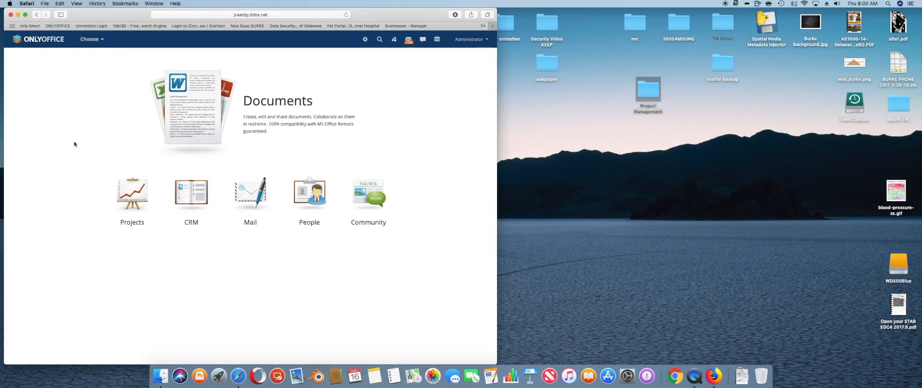
click(118, 192)
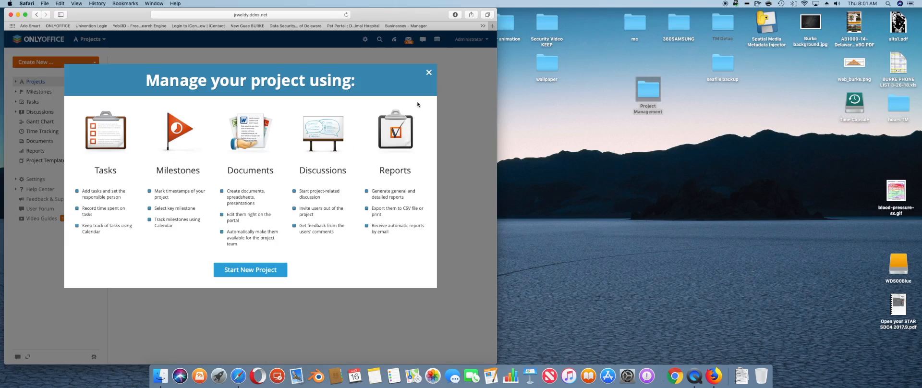
click(429, 74)
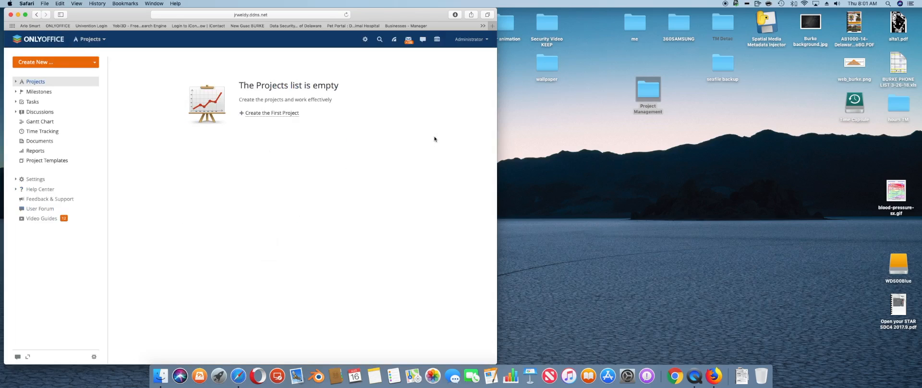
click(56, 41)
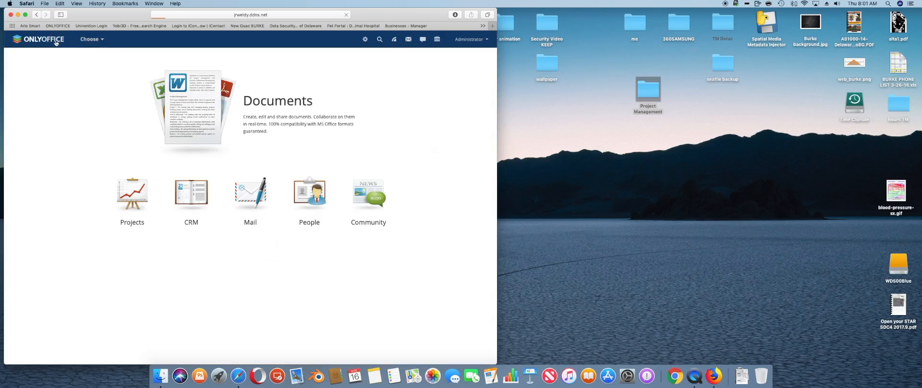
- Upload the Project Management folder from the desktop to My Documents in the Administrator portal and close the upload summary
click(263, 106)
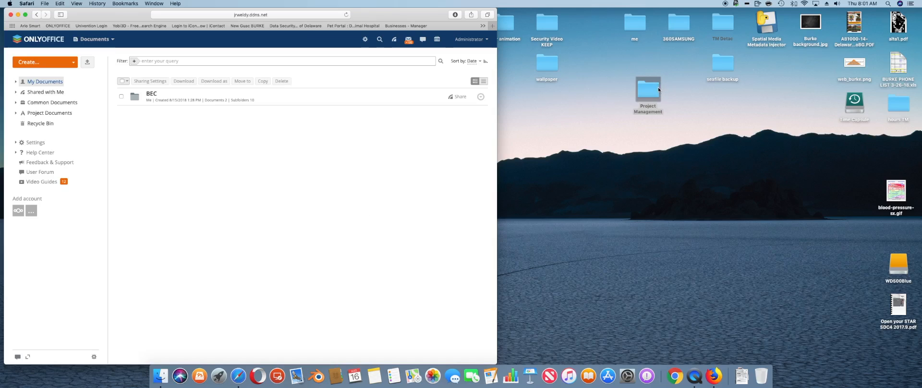
drag(658, 90, 269, 194)
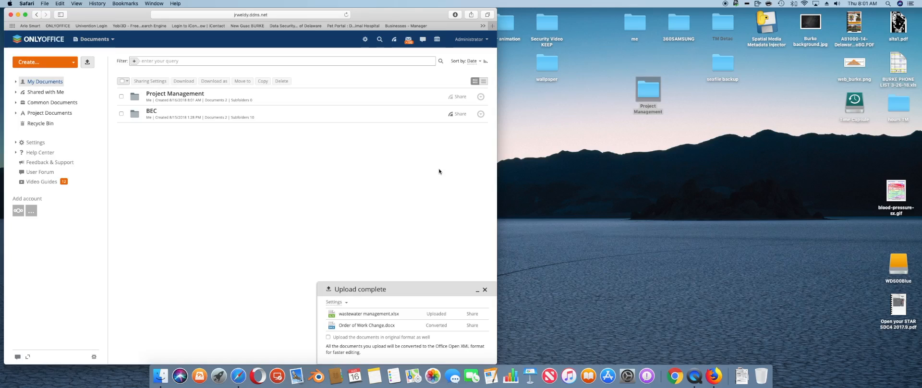
click(483, 291)
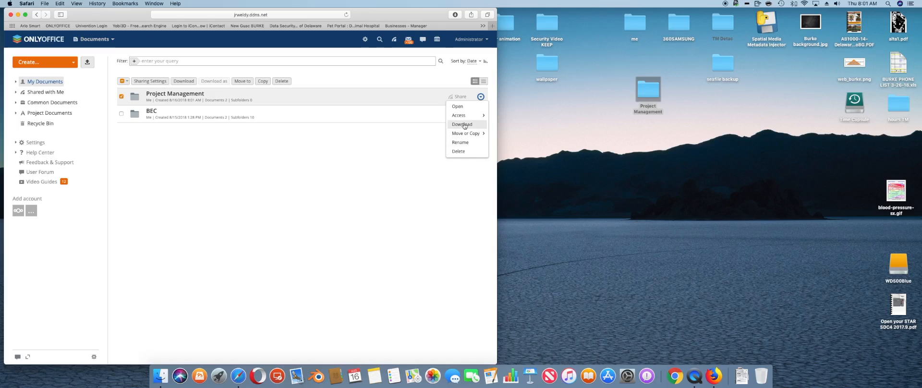
- Share the Project Management folder with the Sales Coordinators group, bringing the CRM User's browser window back beside the Administrator's
mouse_move(461, 120)
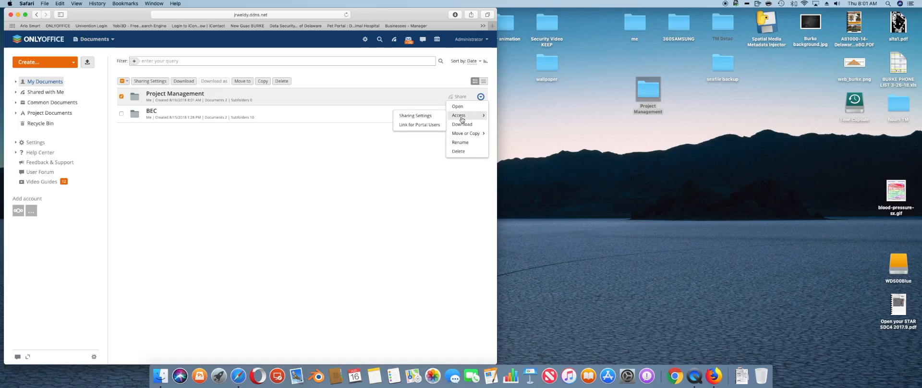
click(426, 118)
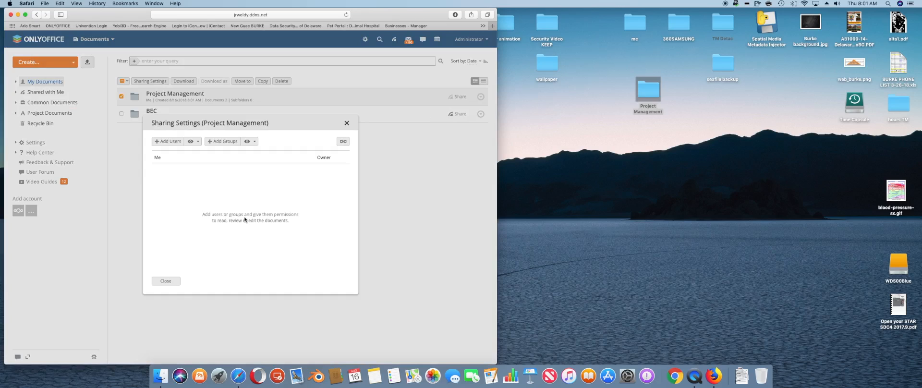
click(221, 142)
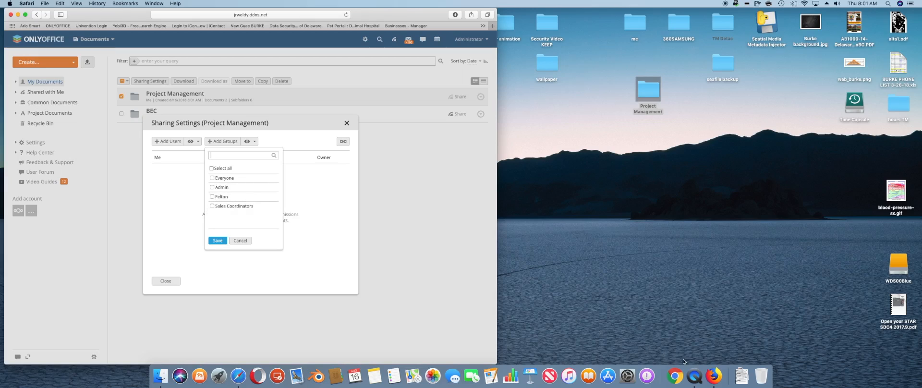
click(714, 376)
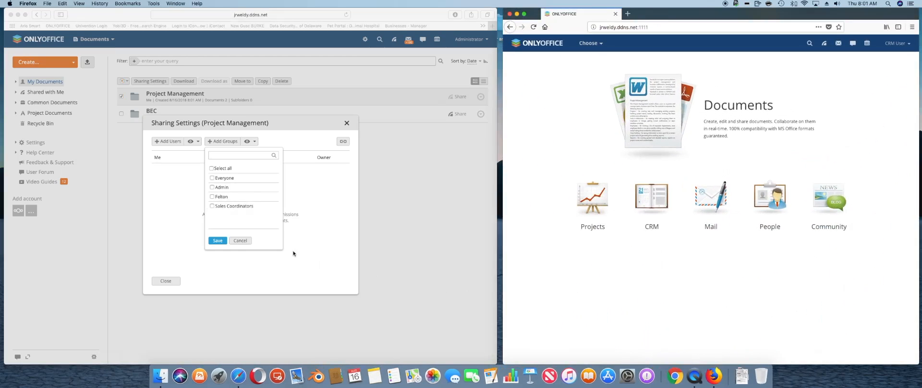
click(215, 209)
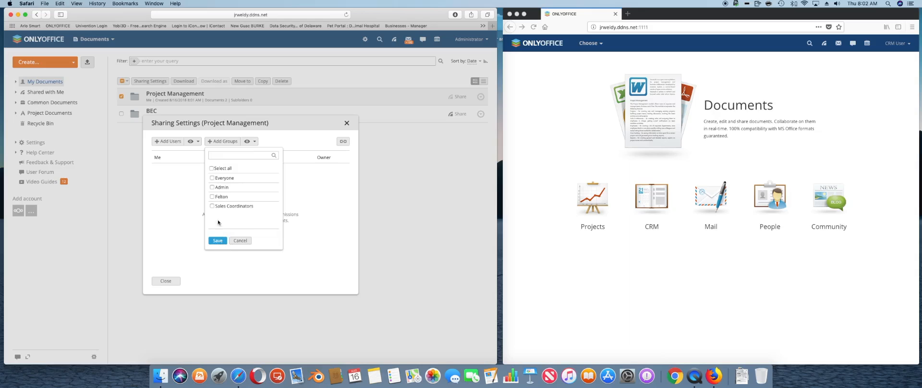
click(212, 205)
click(217, 240)
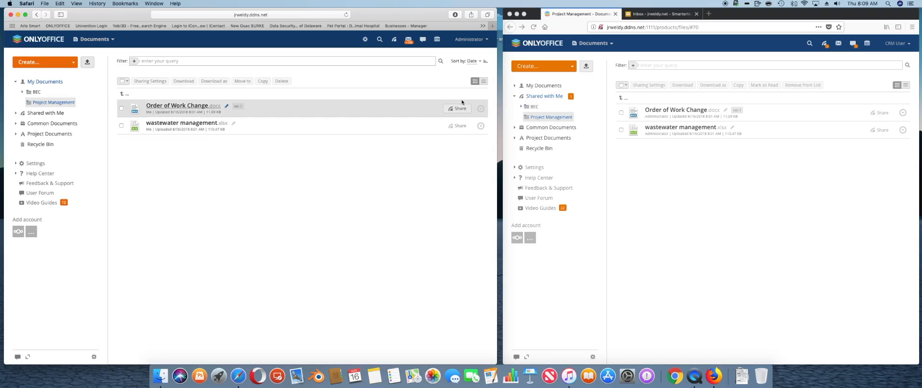
- Examine the sharing settings of Order of Work Change.docx and the access levels available for CRM User, and close them
click(480, 109)
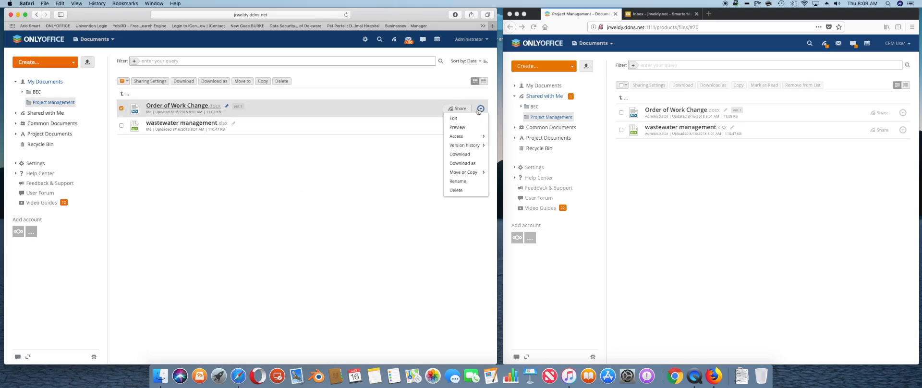
mouse_move(456, 136)
click(413, 137)
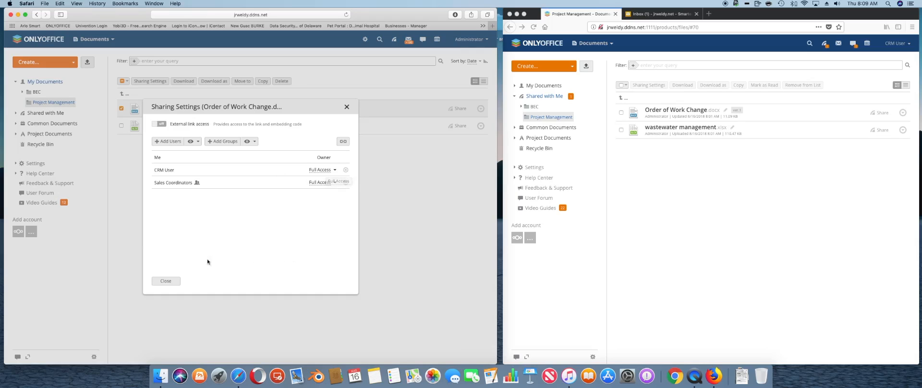
click(335, 171)
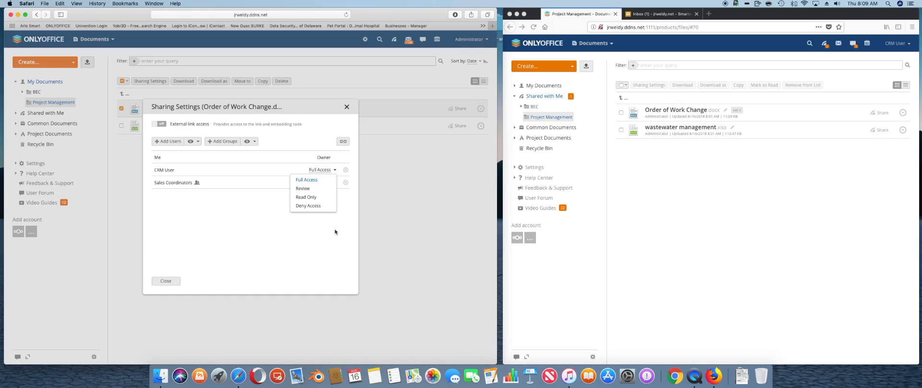
click(324, 275)
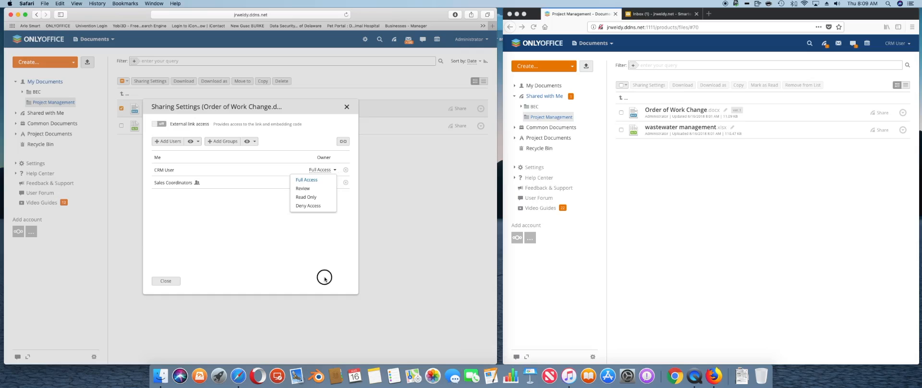
click(319, 171)
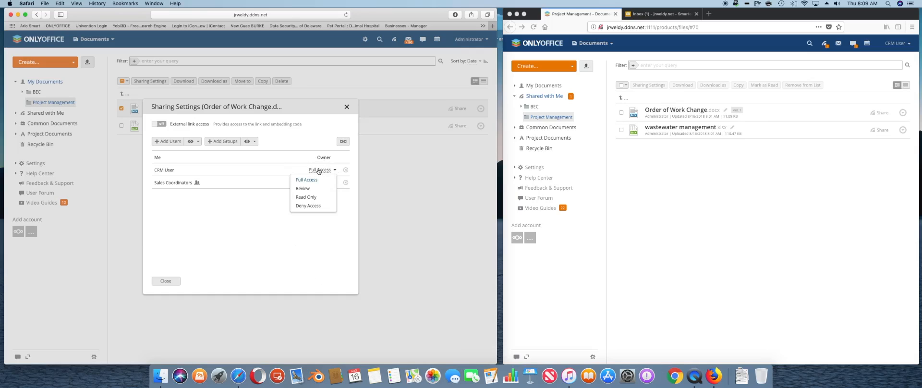
click(277, 249)
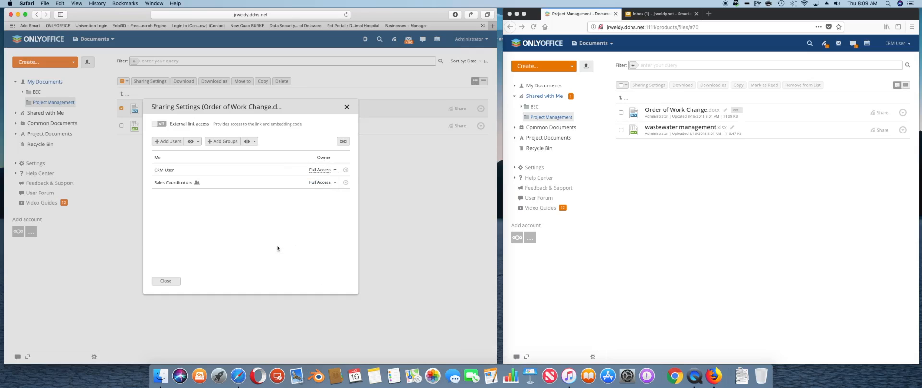
click(166, 281)
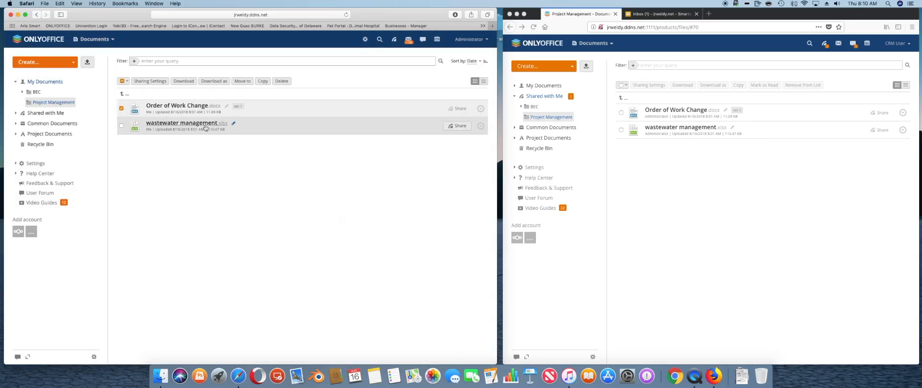
- Open Order of Work Change.docx in both portals and fill in the Master Contract ID in the CRM User's editor
click(180, 105)
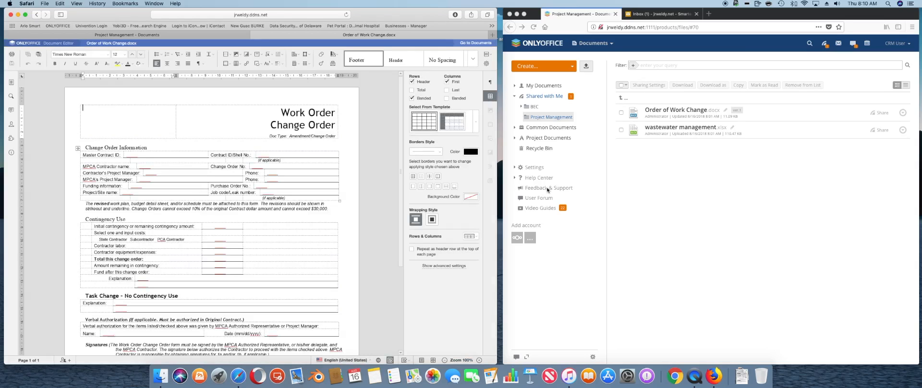
click(658, 110)
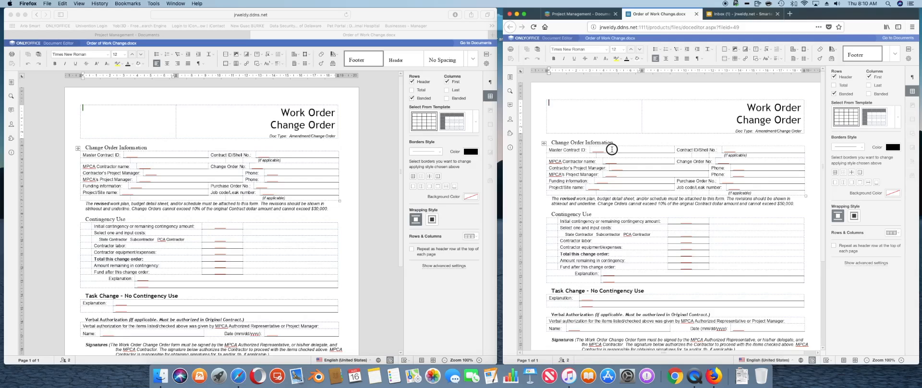
click(612, 149)
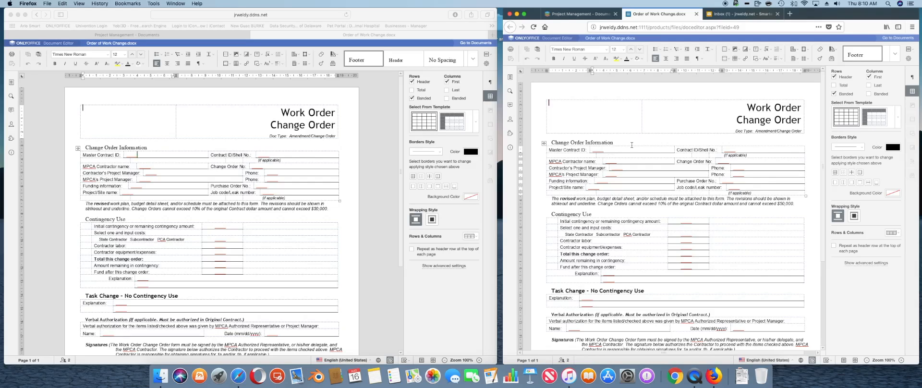
text(78)
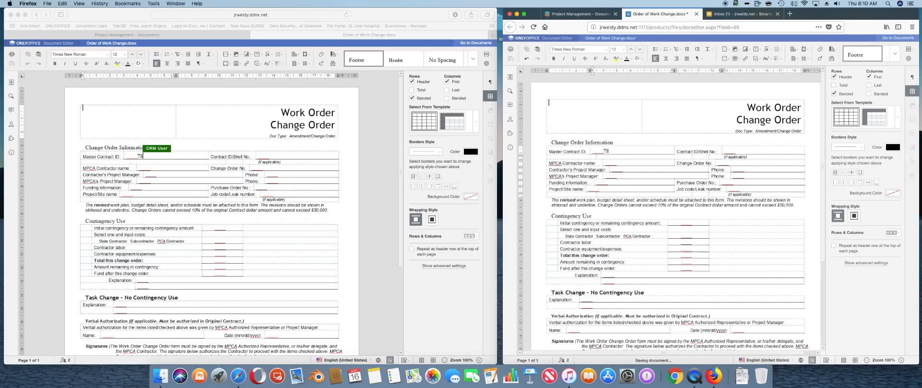
text(4521)
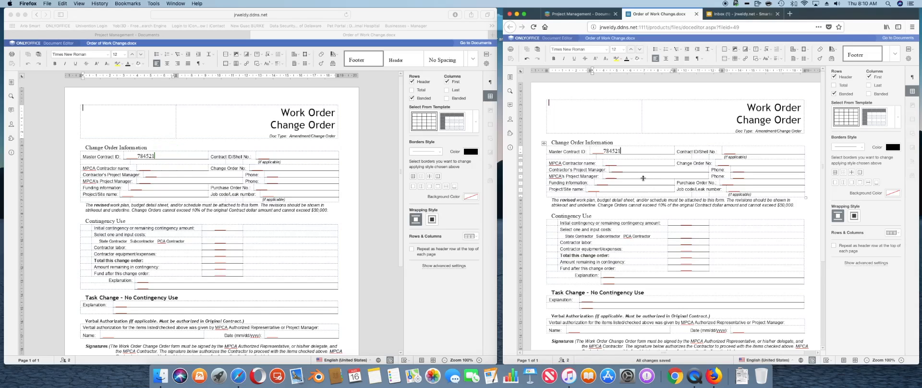
- In the CRM User's editor, enter 45 as the initial contingency amount and 85 for the input costs under Contingency Use
click(730, 152)
click(690, 223)
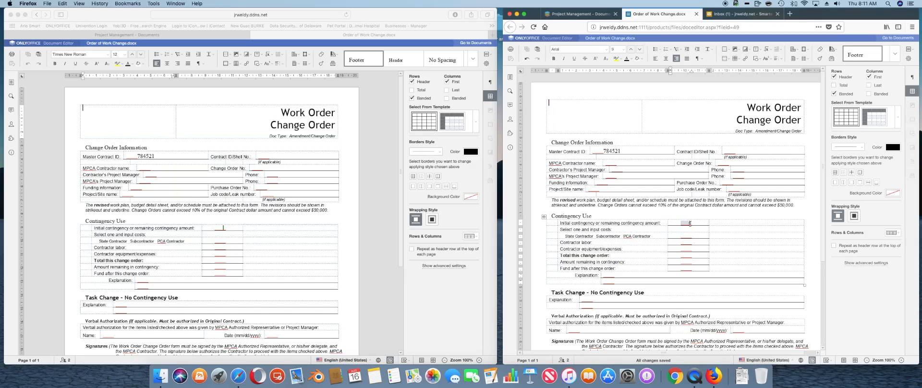
text(45)
click(688, 228)
text(85)
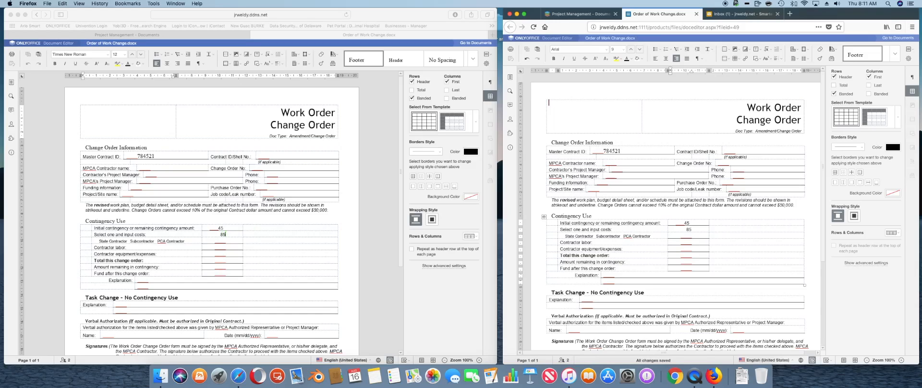
click(404, 240)
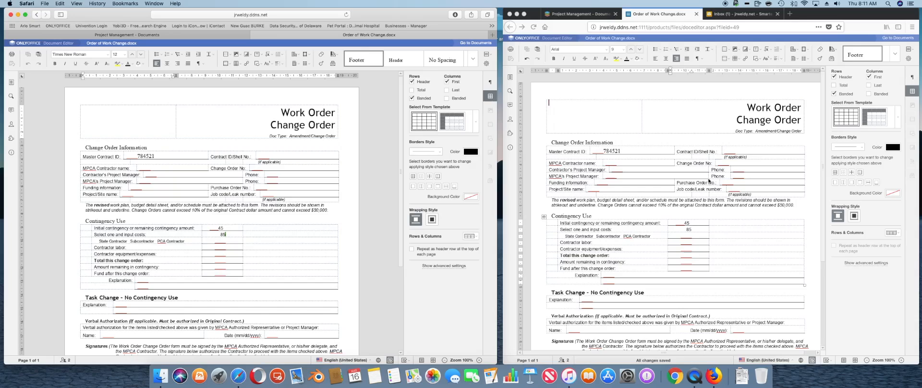
click(382, 232)
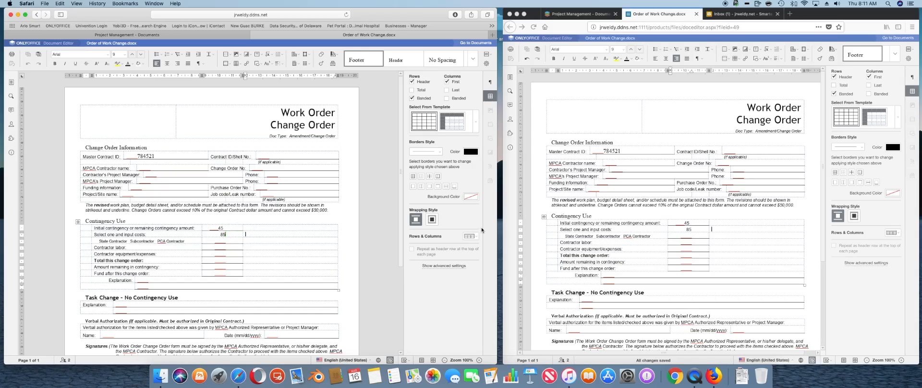
click(710, 229)
key(BackSpace)
click(714, 234)
click(727, 235)
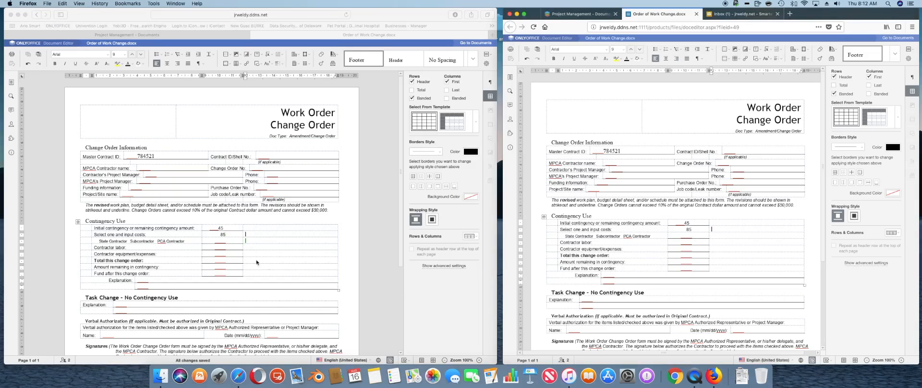
- Replace the input costs entry under Contingency Use with 45 in the Administrator's editor
click(224, 234)
click(225, 234)
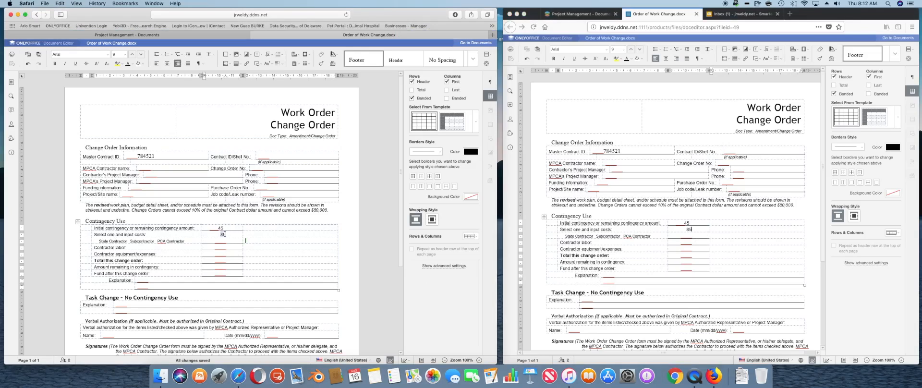
key(BackSpace)
key(BackSpace)
text(45)
key(Return)
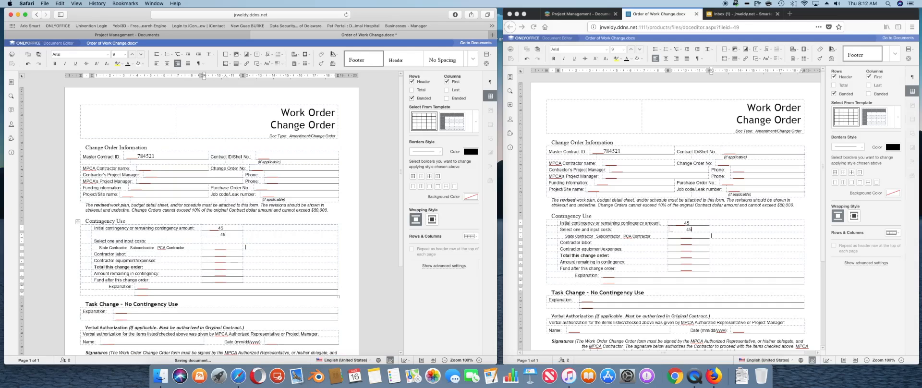
key(BackSpace)
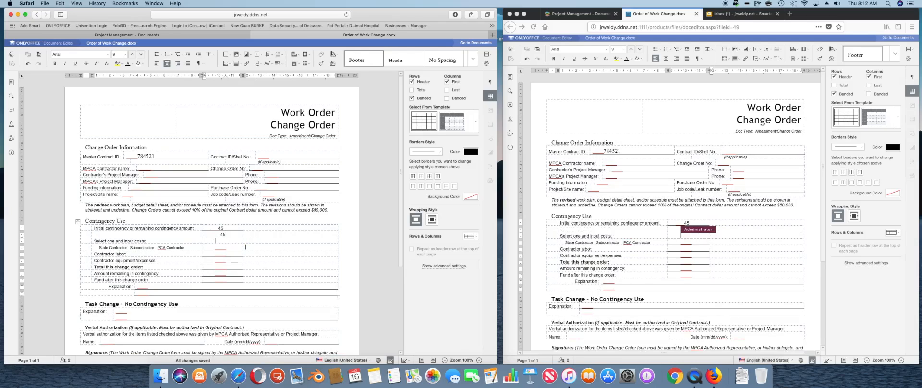
click(258, 235)
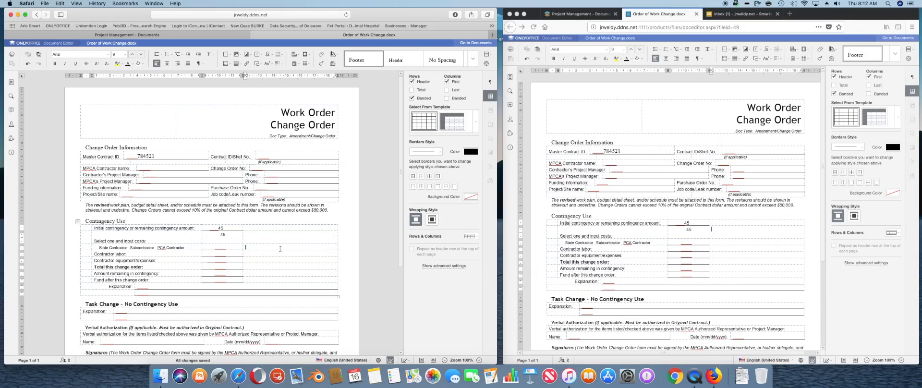
- Add the document comment "EDITED CHANGE ORDER ON AUG 16, 2018-JW2" from the CRM User's editor
click(724, 235)
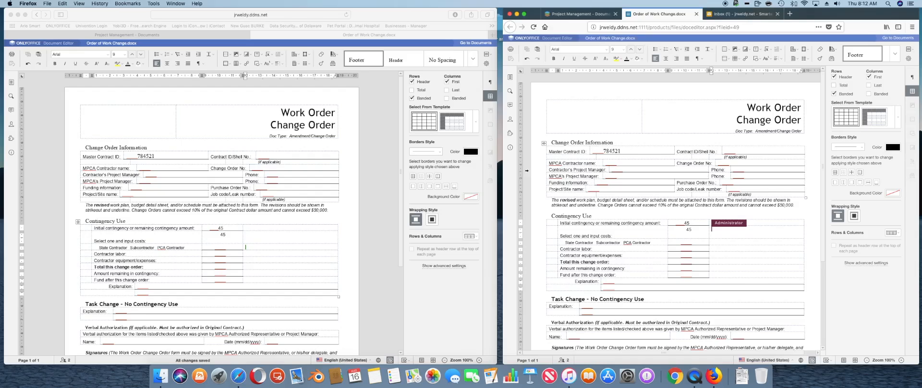
click(510, 106)
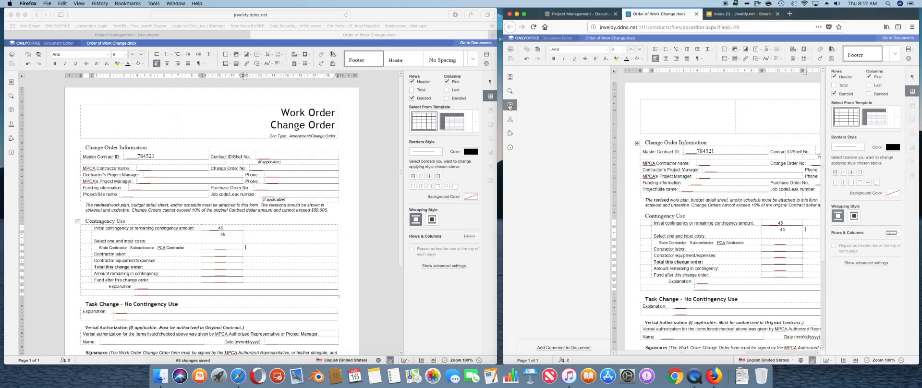
click(554, 347)
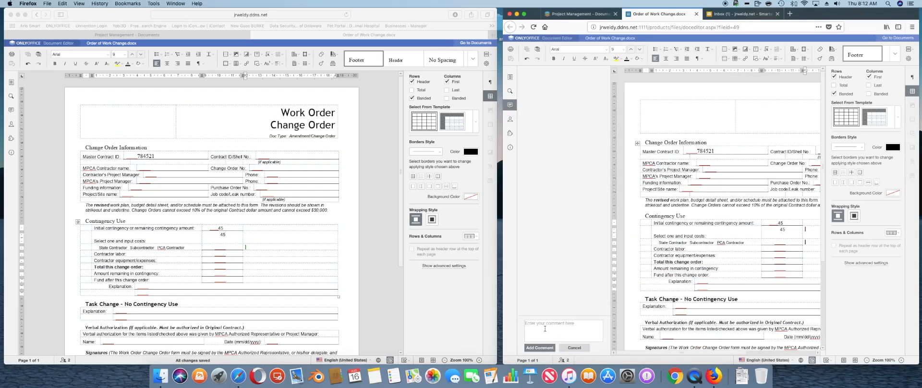
text(EDITED CHANGE ORDER ON AUG 16, 2018-JW2)
click(548, 348)
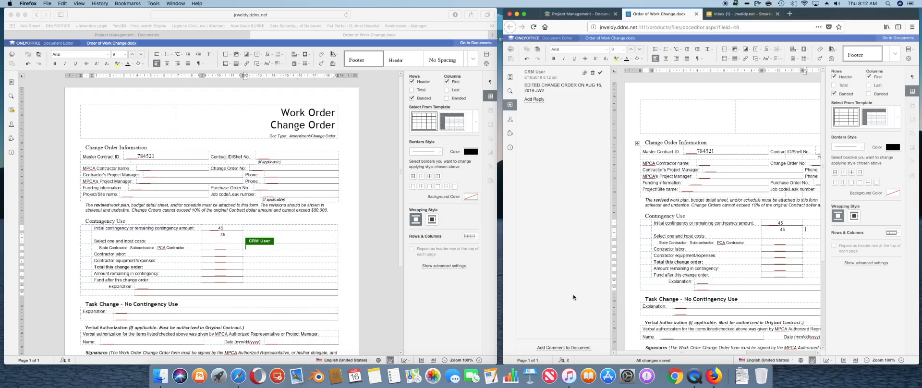
- Show the document's comments in the Administrator's editor and open the document chat there
click(13, 113)
click(13, 113)
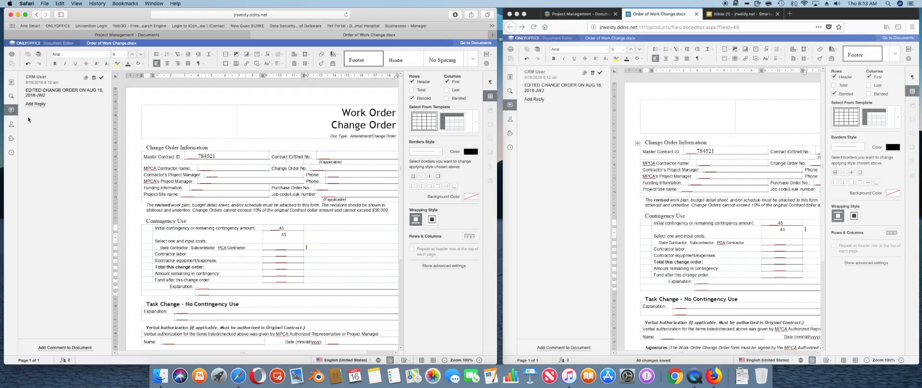
click(567, 177)
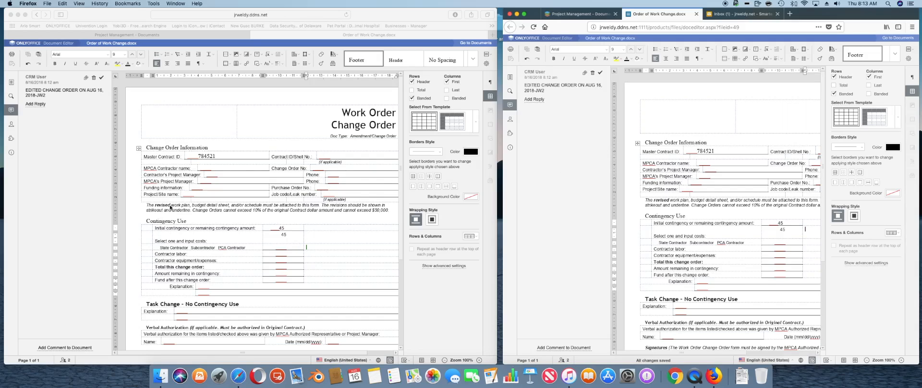
click(14, 128)
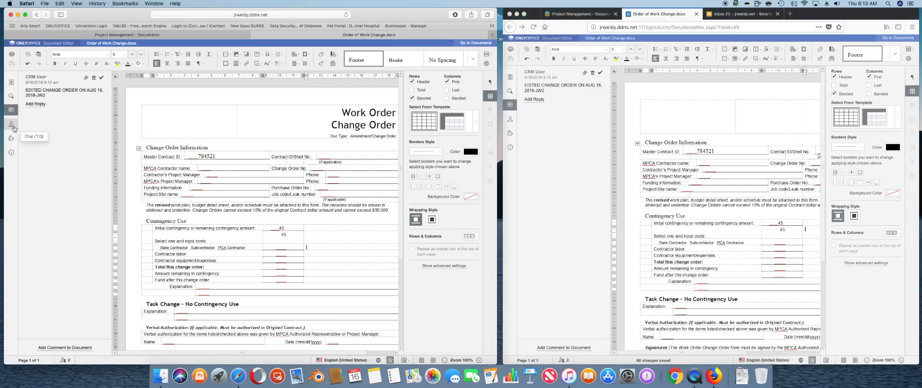
click(12, 126)
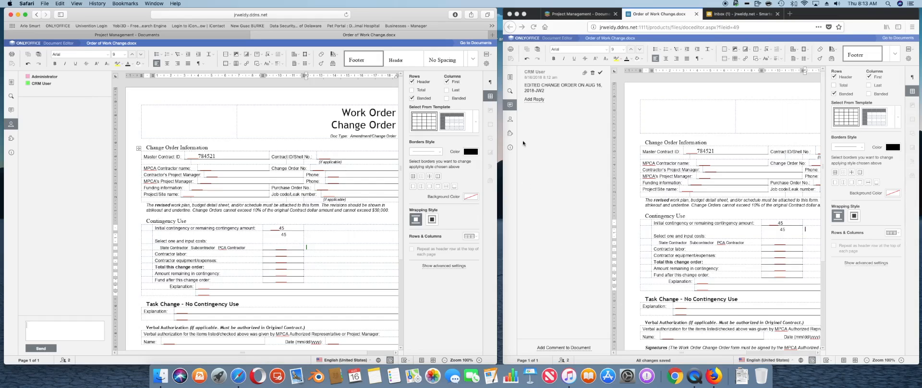
- Open the CRM User's document chat and send a chat message from the Administrator's editor saying this was received and will be forwarded to owner
click(509, 119)
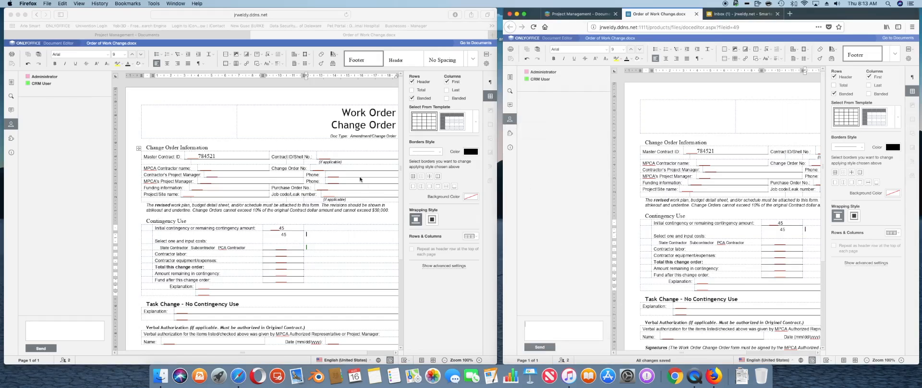
click(53, 332)
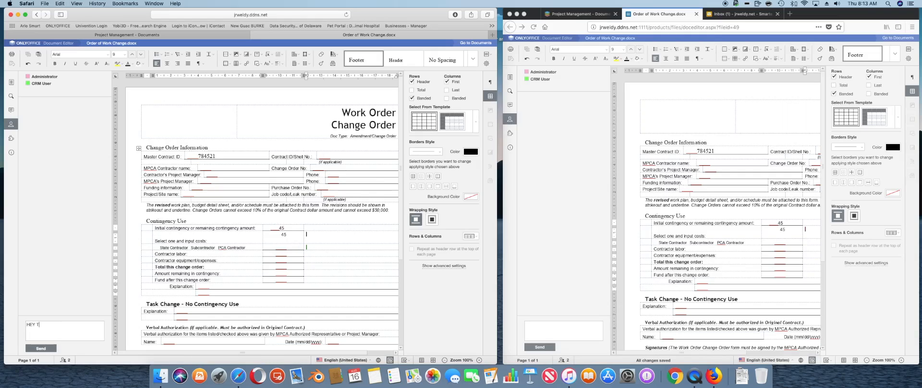
text(OM, I'VE RECEIVED THIS AND WILL FORWA)
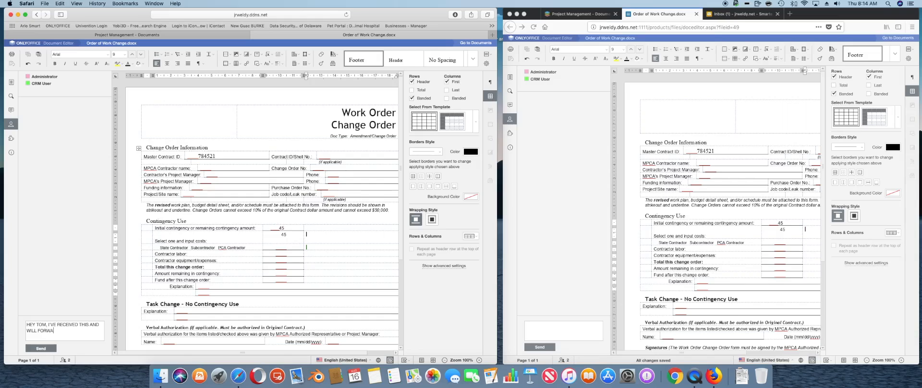
text(RD TO OWNER.)
click(41, 348)
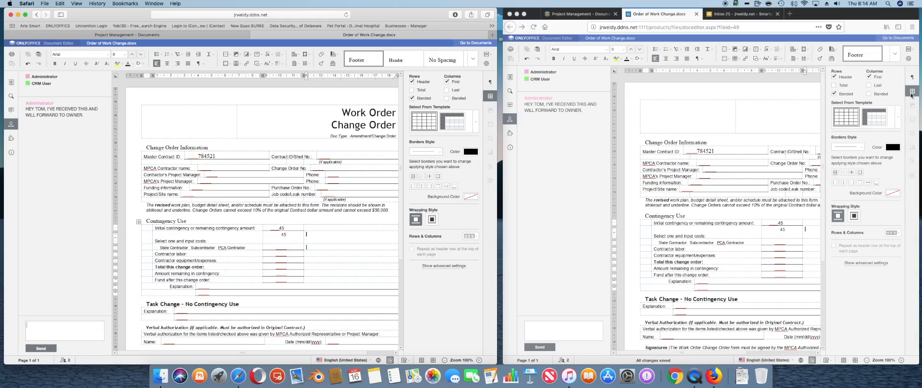
- Hide the document chat in the CRM User's editor to give the page its full width
click(610, 179)
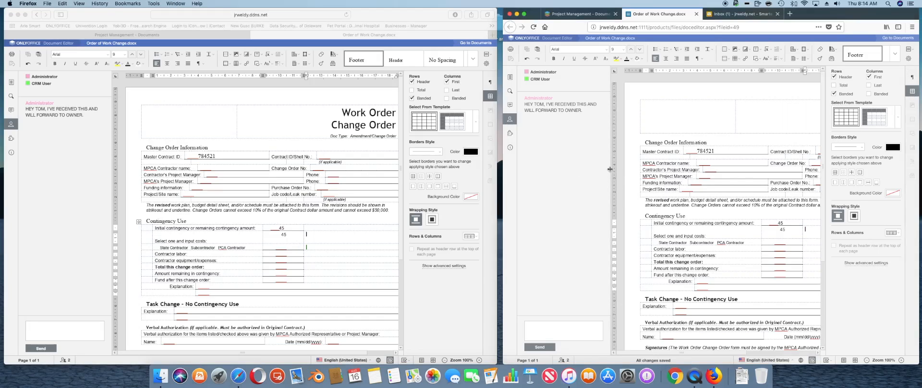
drag(610, 169, 575, 172)
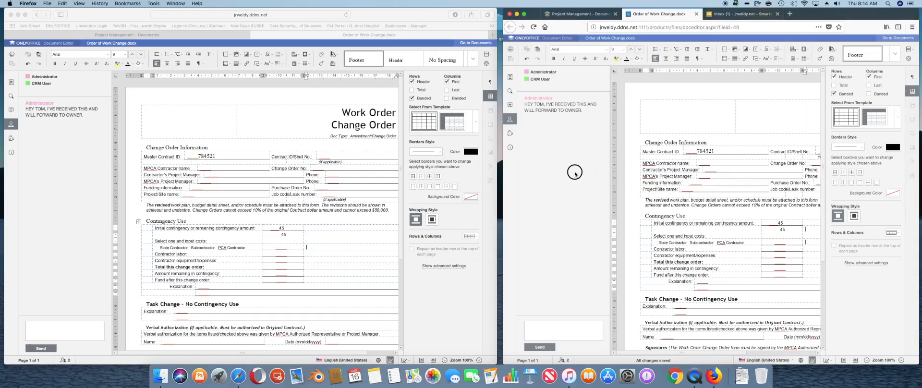
click(511, 119)
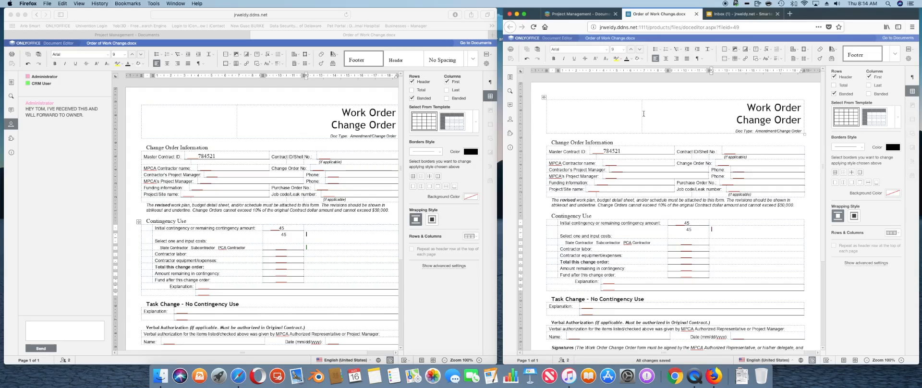
- Show the paragraph settings and return to the table settings in the Administrator's editor
click(489, 85)
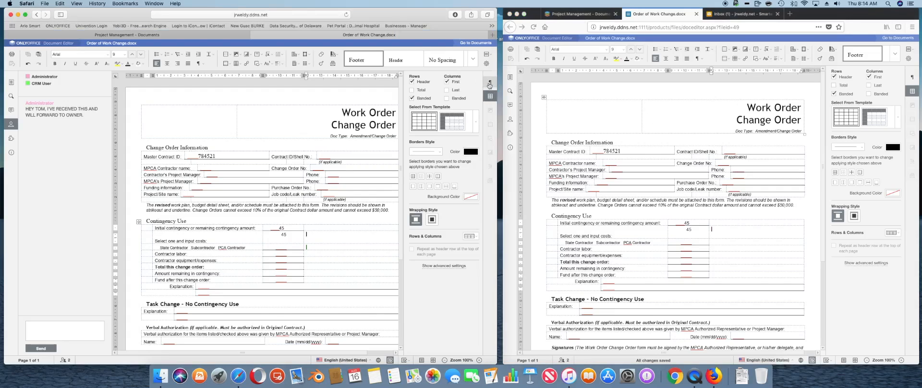
click(489, 85)
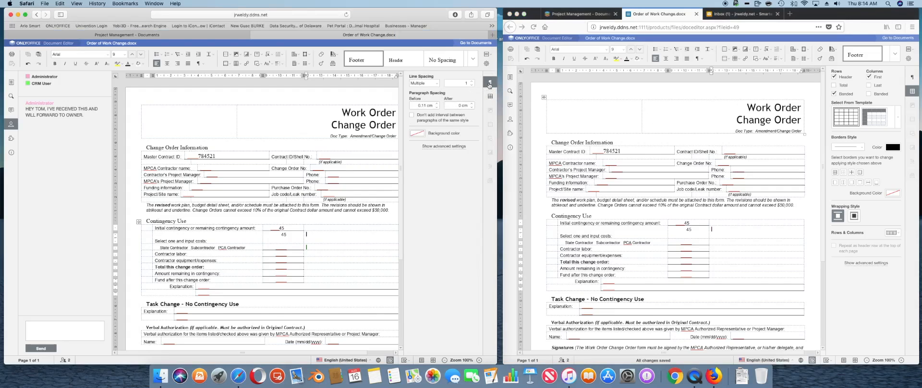
click(491, 96)
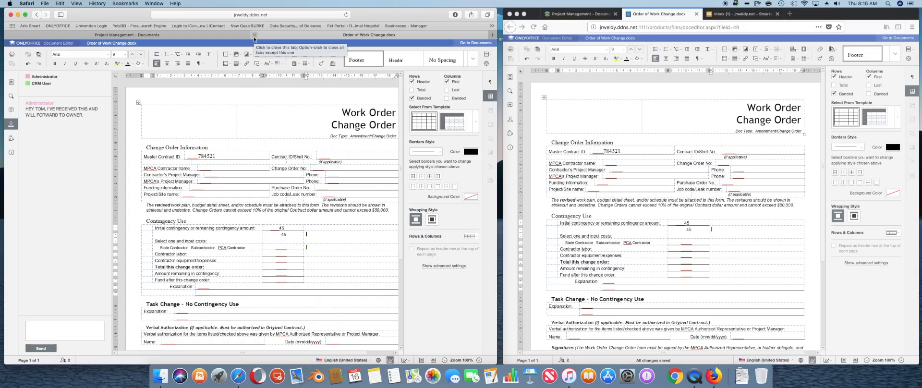
- Close the document in the CRM User's browser and review the saved chat and comments in the Administrator's editor
click(696, 15)
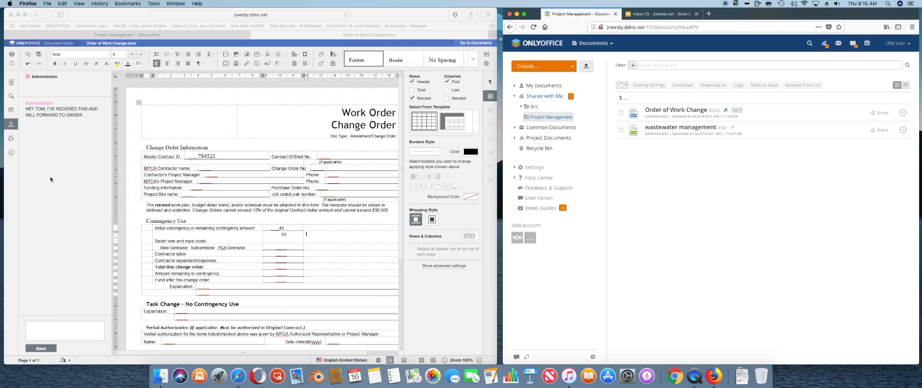
click(9, 126)
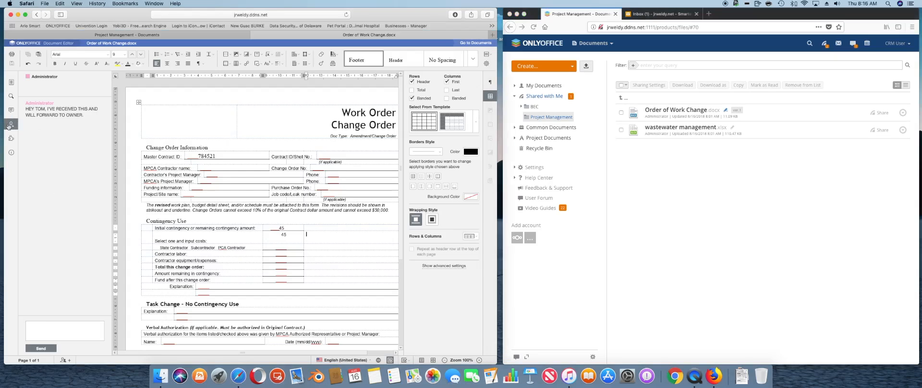
click(9, 127)
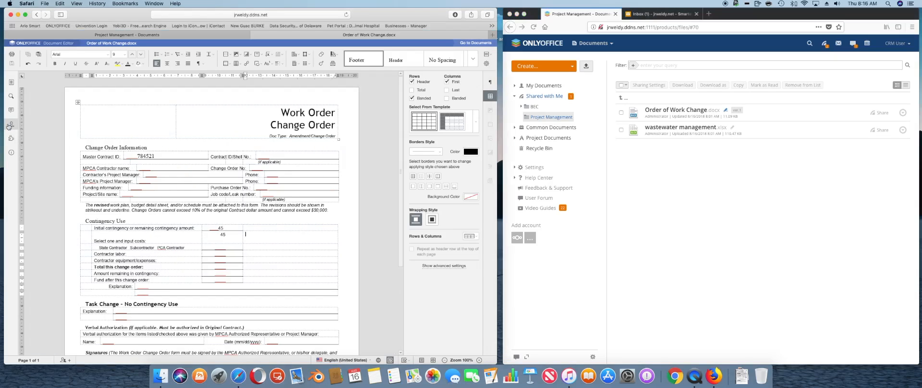
click(8, 126)
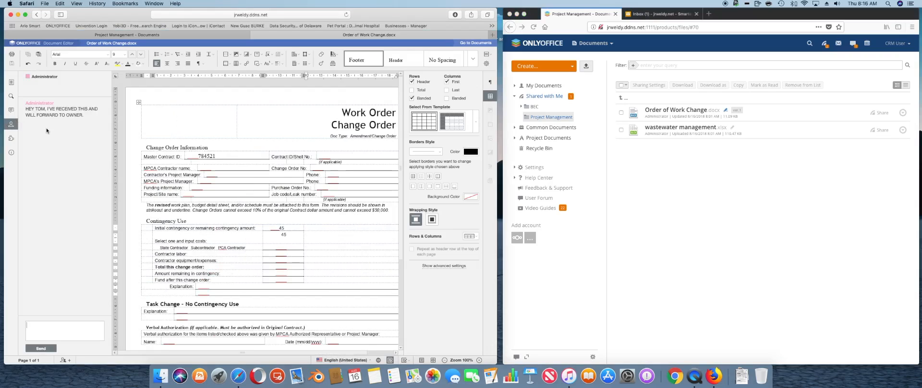
click(11, 110)
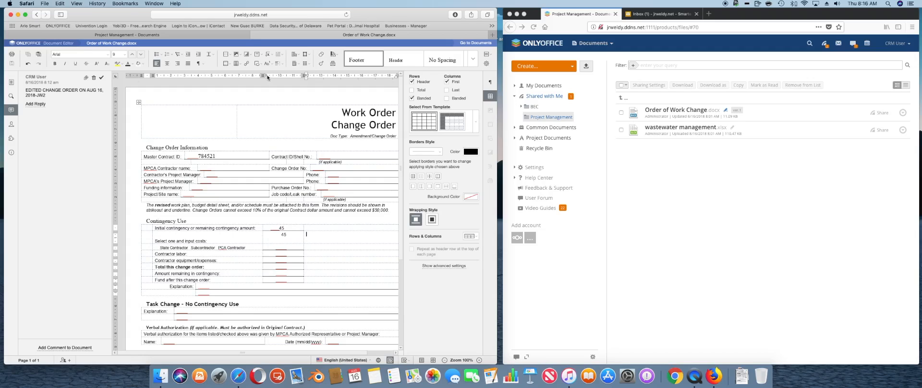
- Close the document in the Administrator's browser and show the version history of Order of Work Change in the CRM User's portal
click(252, 35)
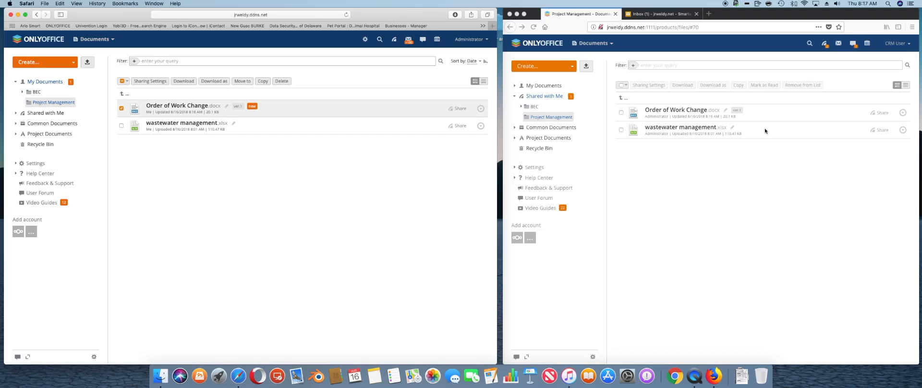
click(760, 111)
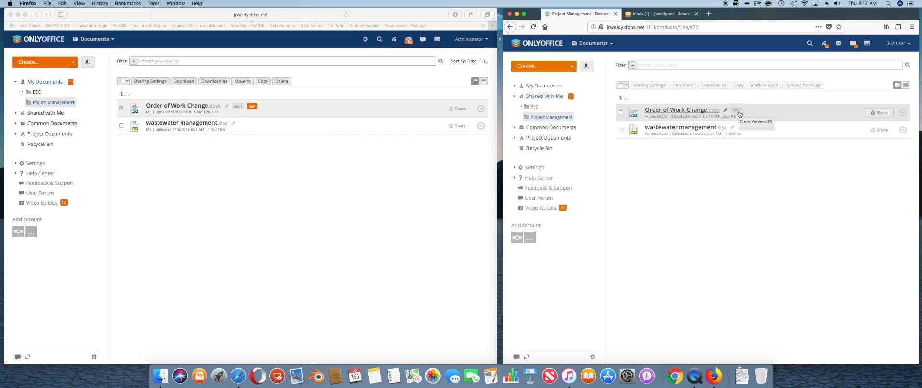
click(738, 112)
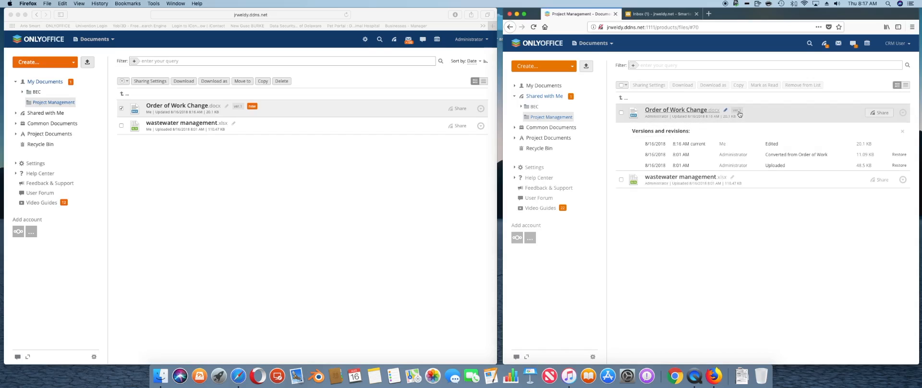
mouse_move(727, 146)
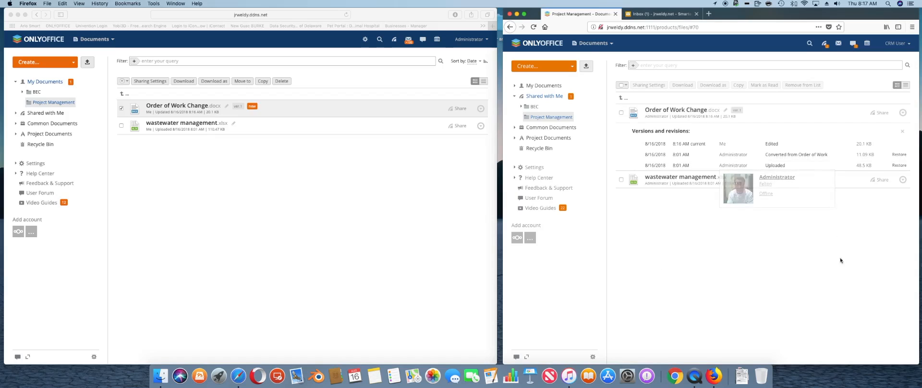
- Set the current version's comment to "JW2-INITIAL CO ON INLAND WATER" in the CRM User's portal
click(775, 143)
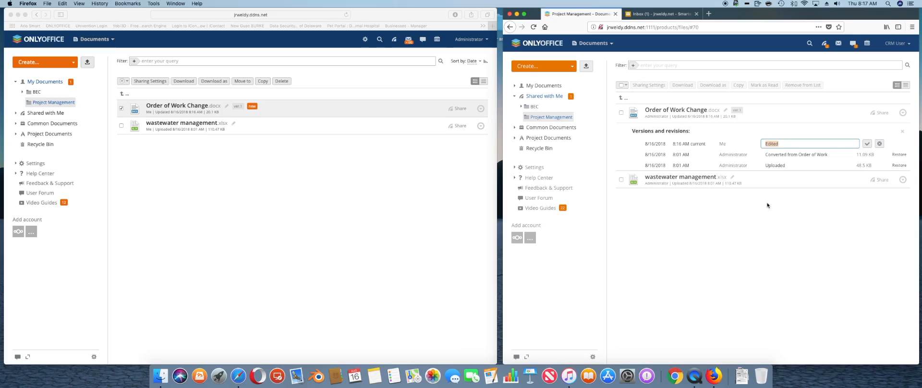
text(JW2-INIT)
text(IAL CO ON INLAND WATER)
key(Return)
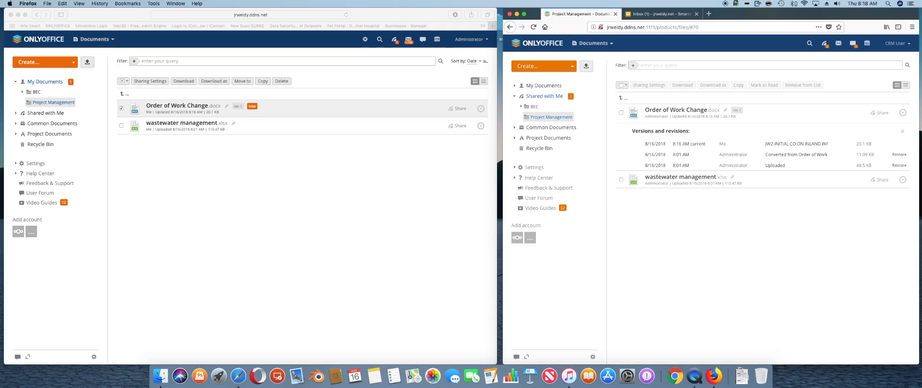
- Reopen Order of Work Change from the Administrator's portal, enter 1200.00 in the Contingency Use section, and close the document
click(399, 217)
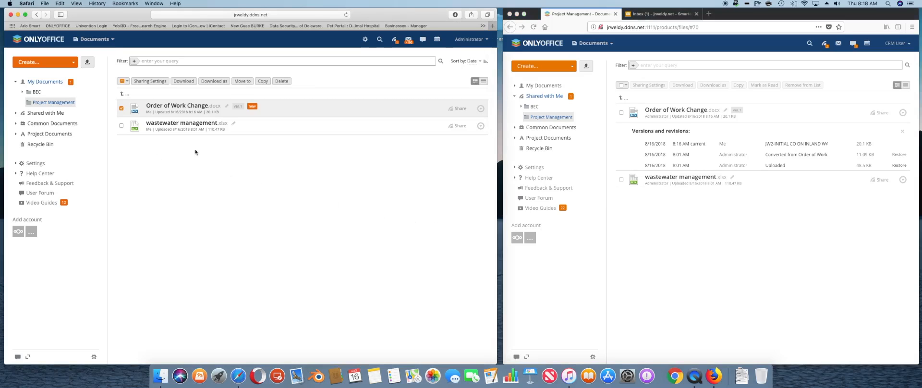
click(202, 110)
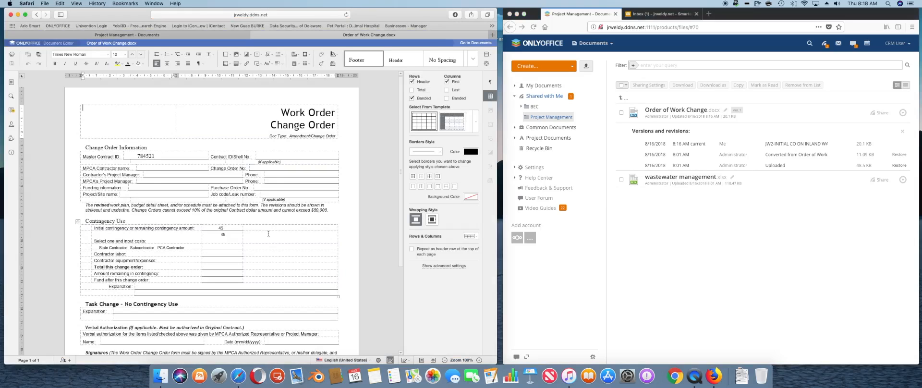
click(260, 239)
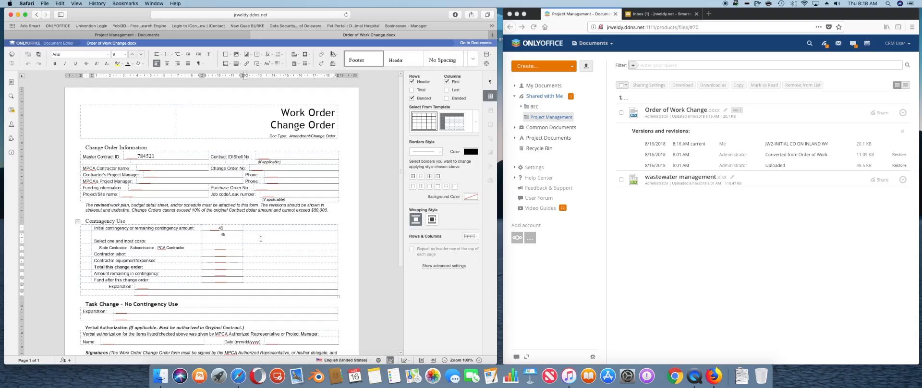
text(1200.00)
click(255, 35)
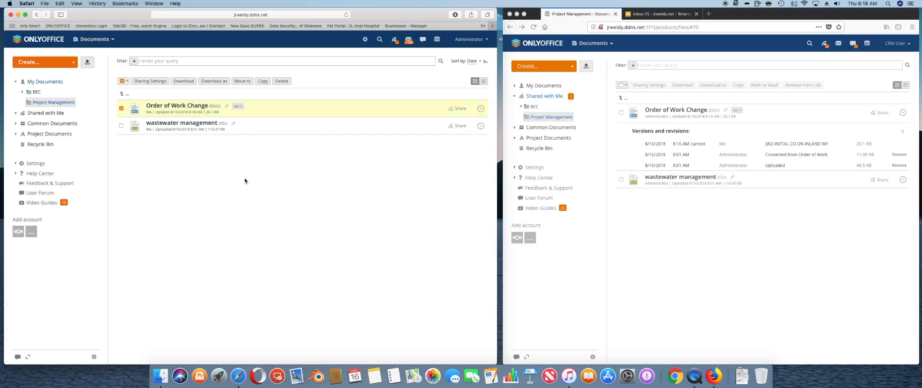
- Show the version history of Order of Work Change in the Administrator's portal and set the current version's comment to "CHANGED PRICING"
click(242, 109)
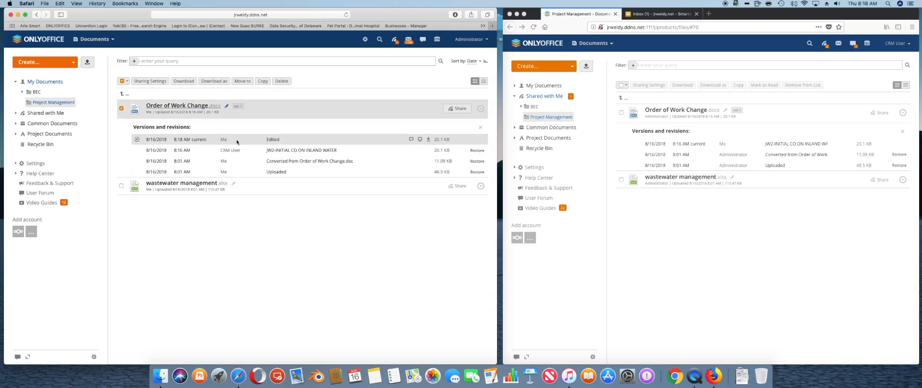
click(271, 140)
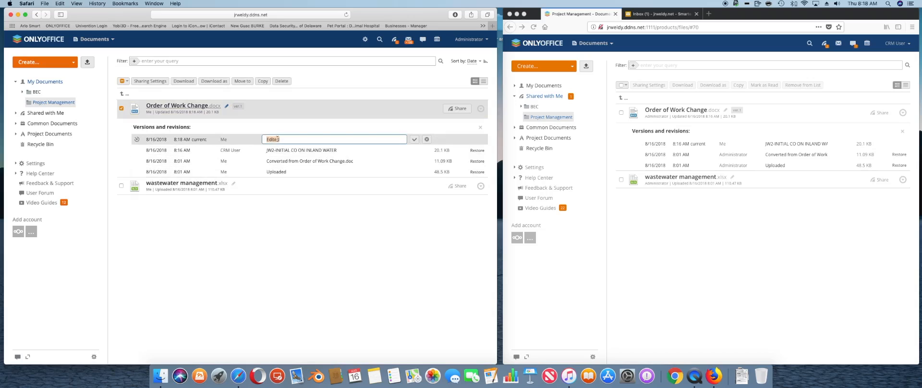
text(CHANGED PRICING)
key(Return)
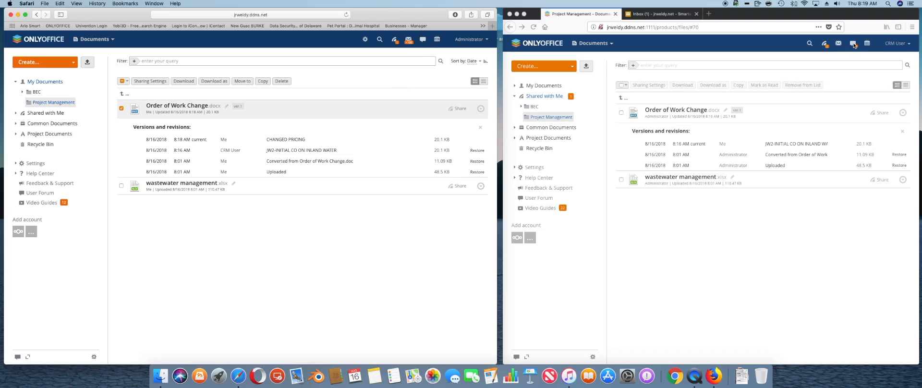
- View the feed notifications in the CRM User's portal and in the Administrator's portal
click(824, 48)
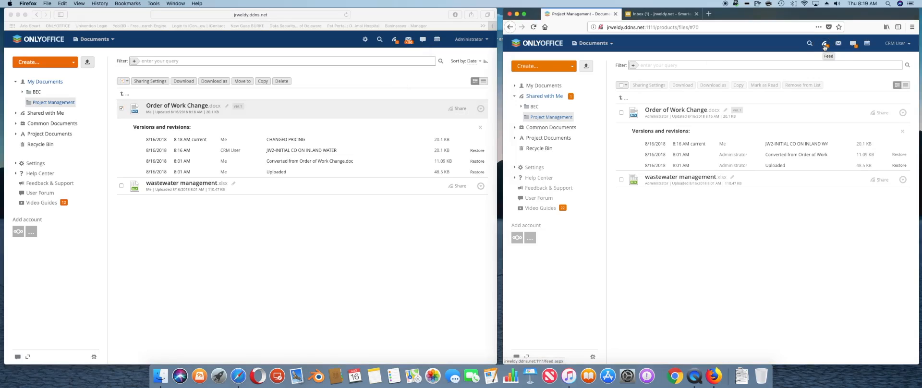
click(824, 46)
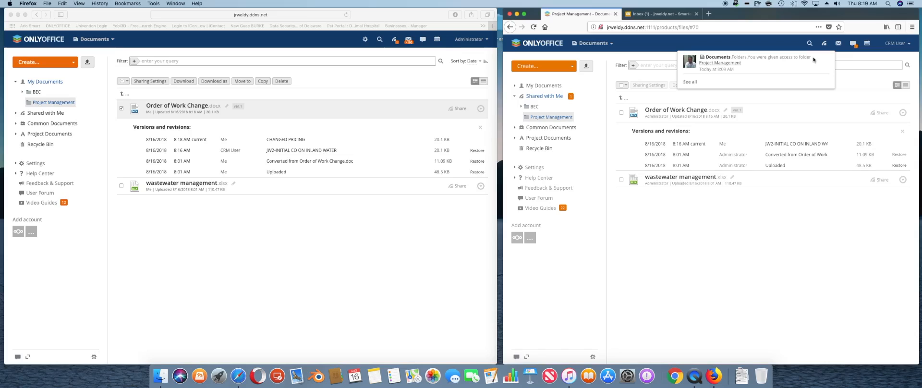
click(783, 249)
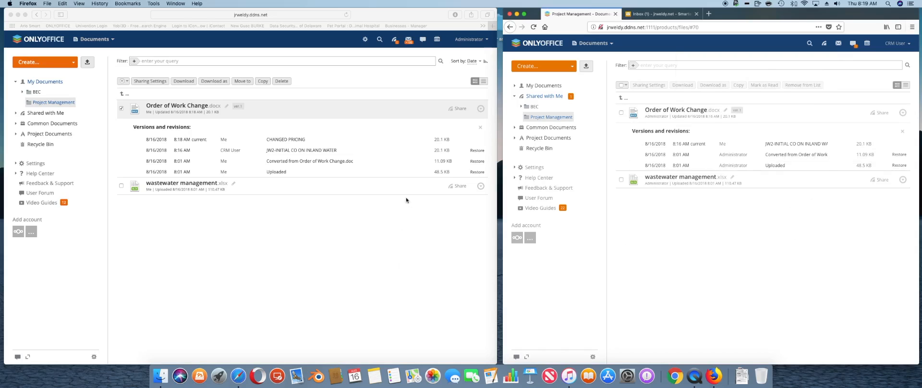
click(395, 44)
click(395, 42)
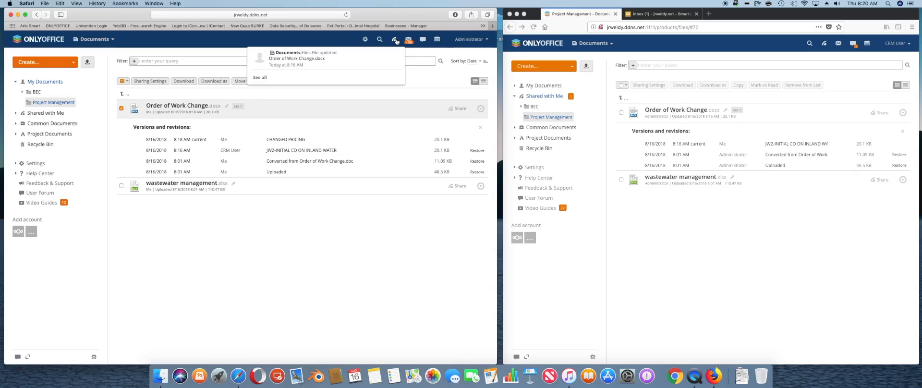
click(380, 246)
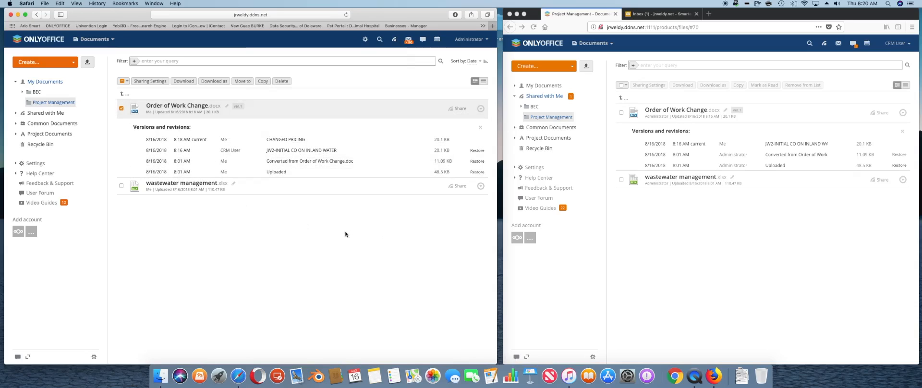
- Open the wastewater management spreadsheet in the Administrator's portal and in the CRM User's portal
click(193, 184)
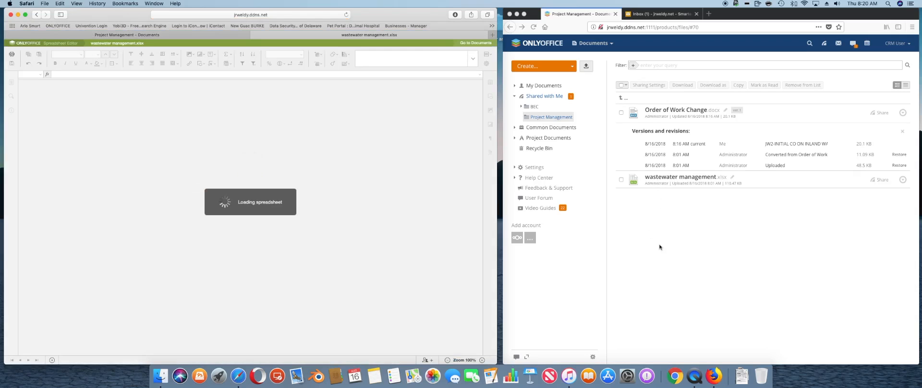
click(661, 228)
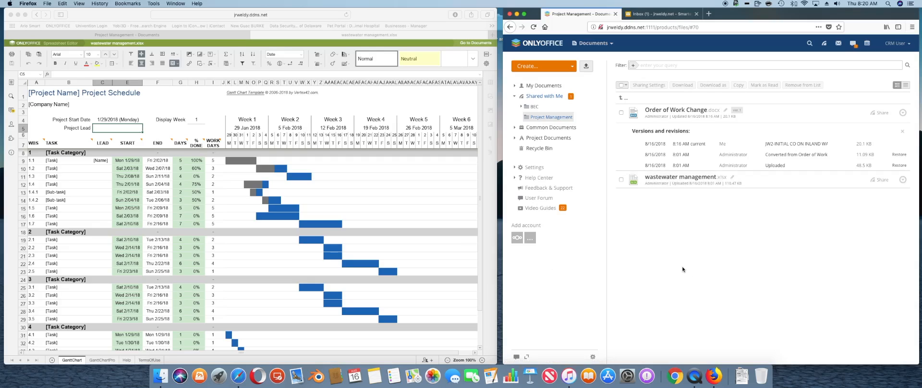
click(679, 177)
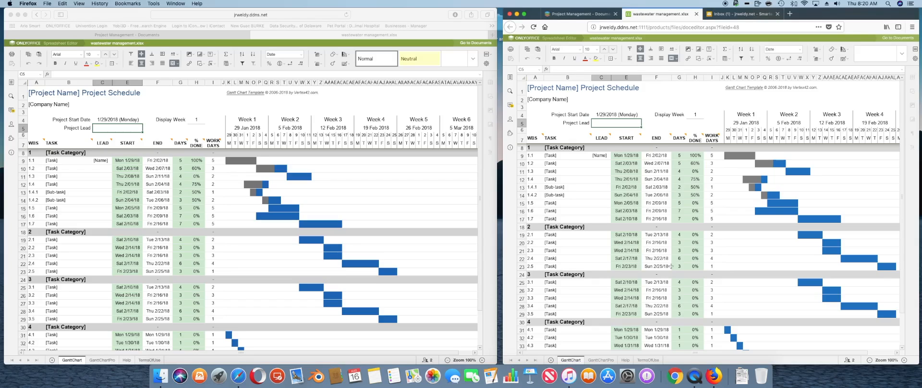
- Close the Administrator's spreadsheet, returning to the portal start page, and widen the CRM User's window across most of the screen
click(255, 35)
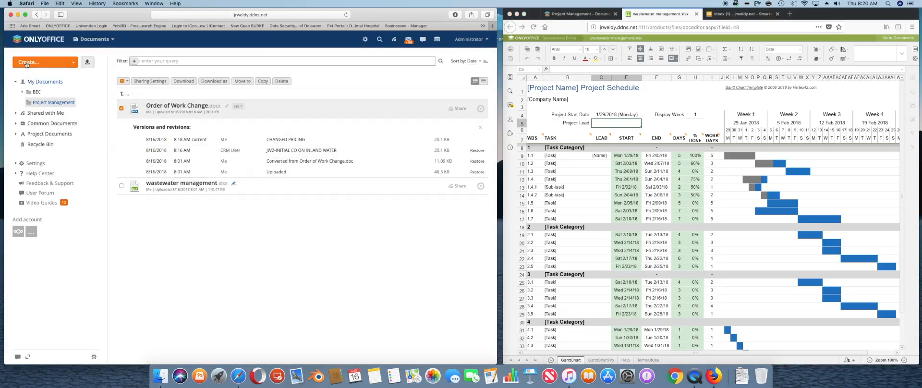
click(41, 39)
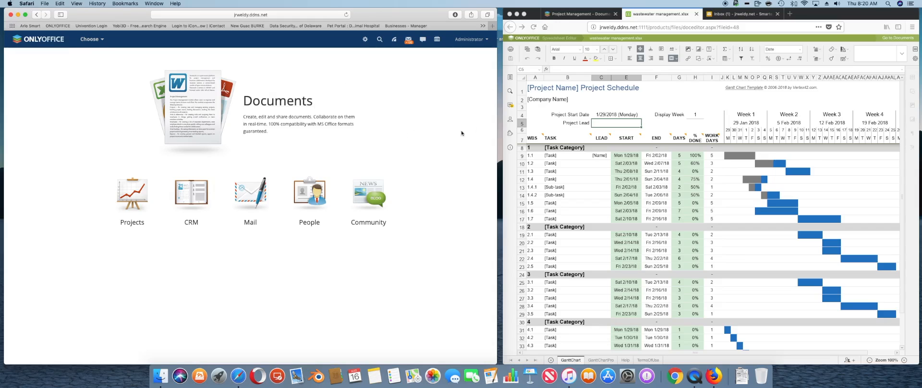
click(512, 203)
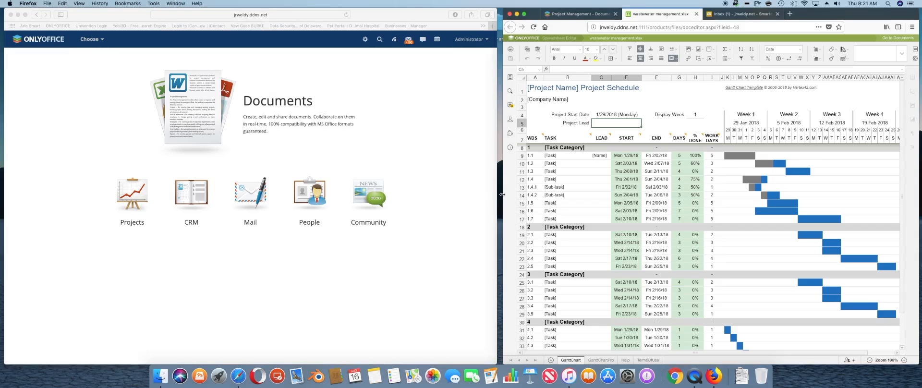
drag(502, 196, 92, 156)
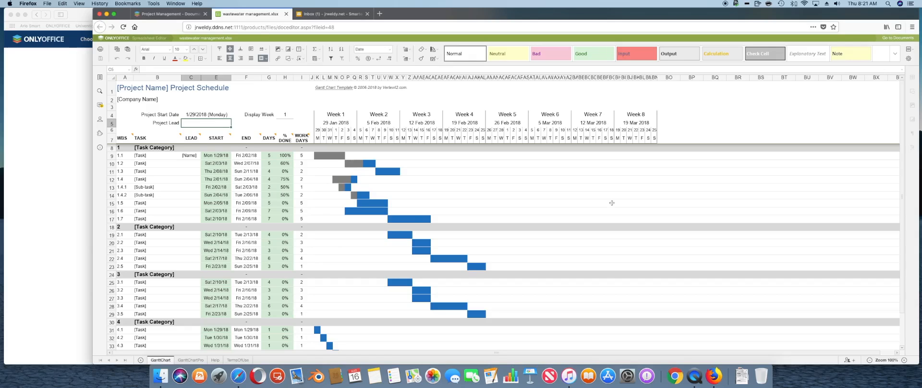
- Set the % DONE value to 45% for task 1.1 and to 15% for task 1.3 in the GanttChart sheet
click(283, 156)
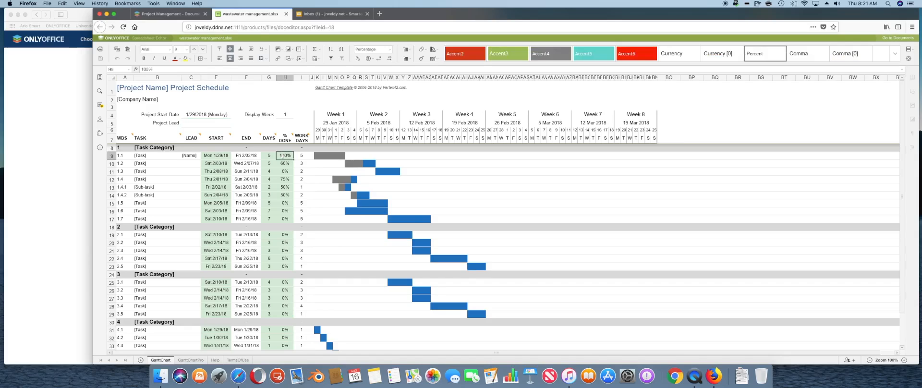
text(45)
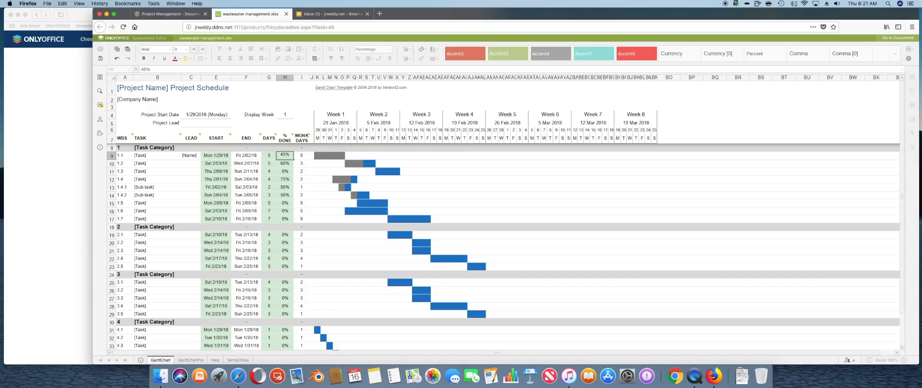
text(.00)
key(Return)
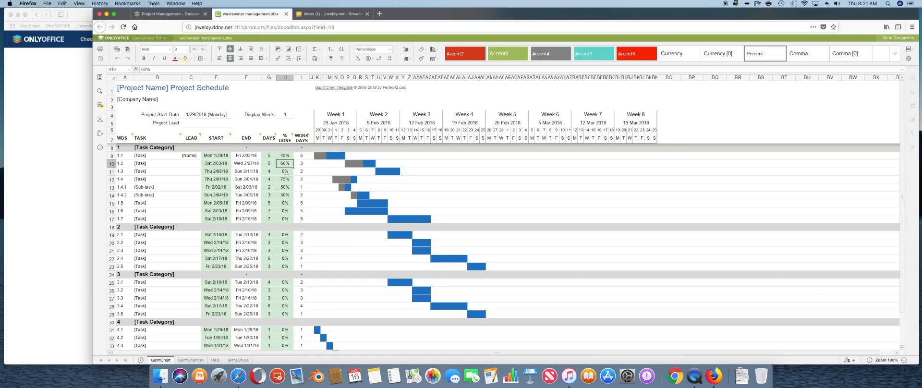
click(284, 171)
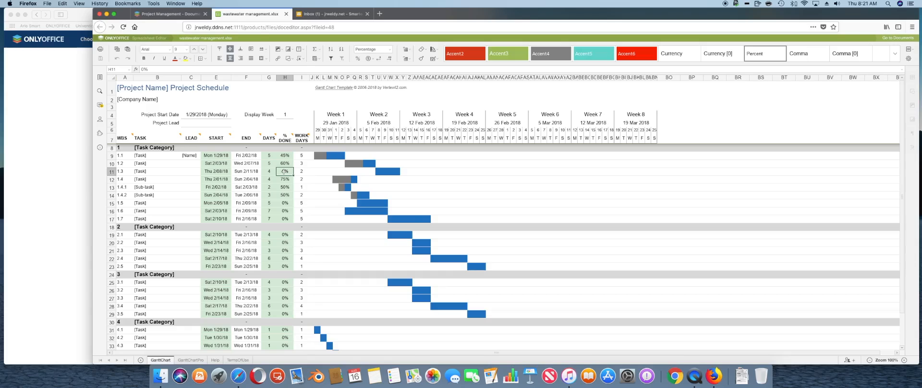
text(15.00)
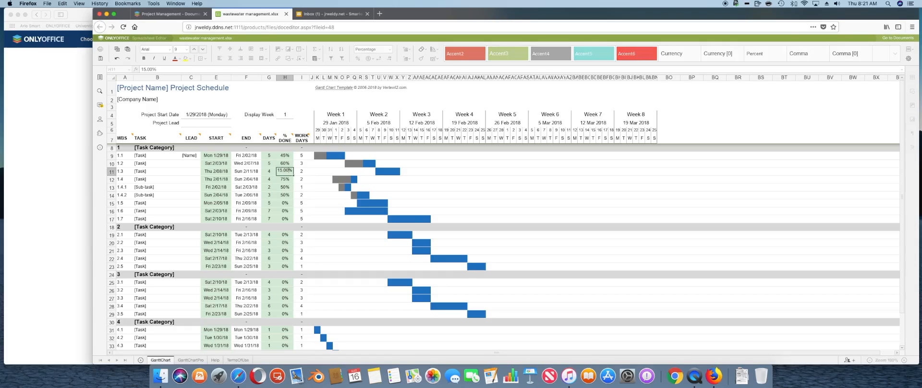
key(Return)
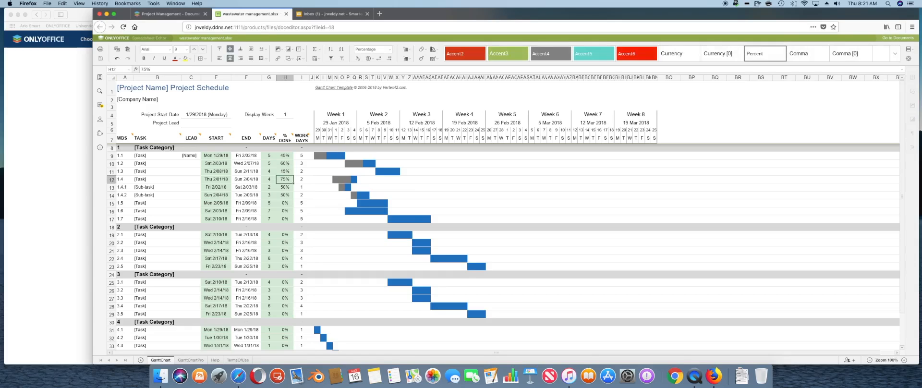
- Browse the spreadsheet's comments and add a document comment with the lines "CHANGED 1.1", "CHANGED 1.3" and "CHANGED 1.4.2"
click(100, 106)
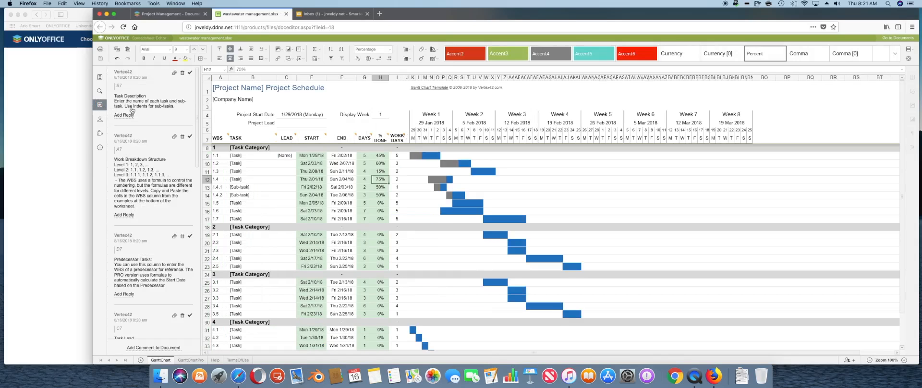
scroll(165, 225, down, 5)
scroll(165, 224, down, 5)
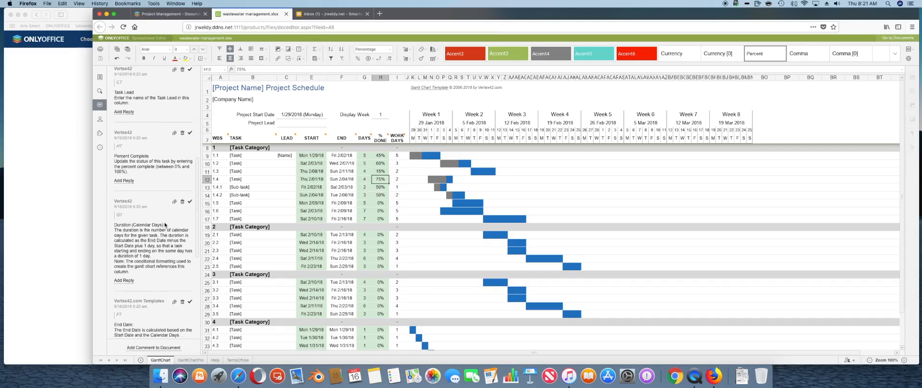
scroll(156, 235, down, 5)
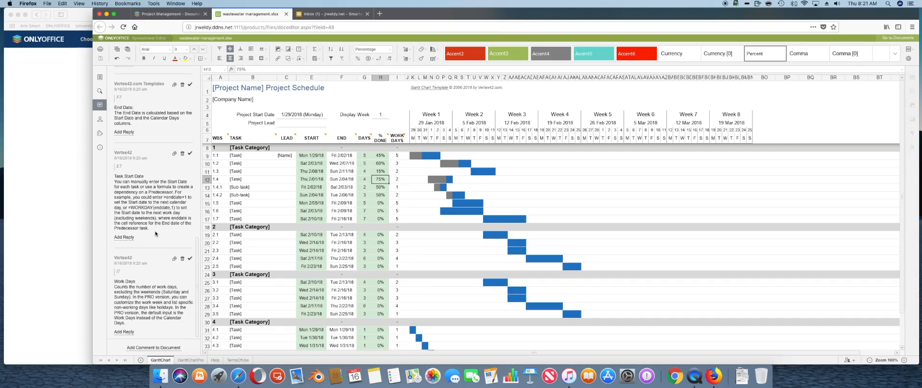
scroll(156, 234, up, 13)
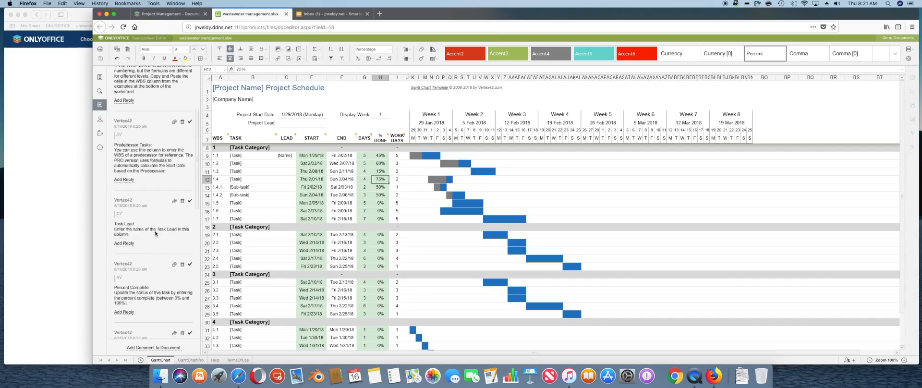
scroll(157, 234, down, 5)
click(168, 347)
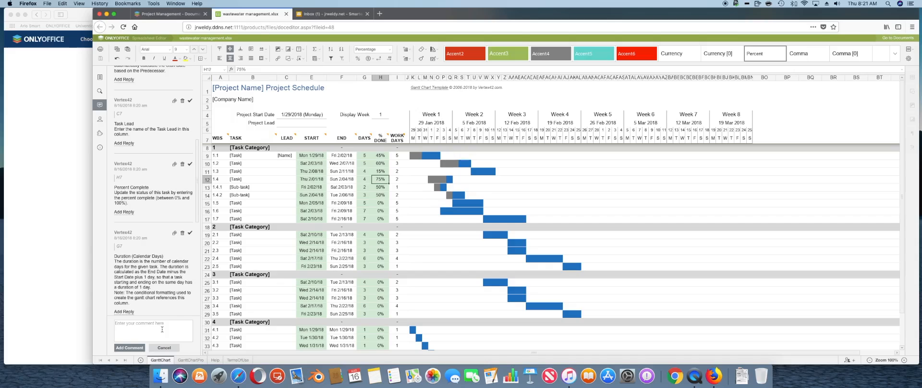
text(CH)
text(ANGED 1.1 )
text(CHA)
text(CHANGE)
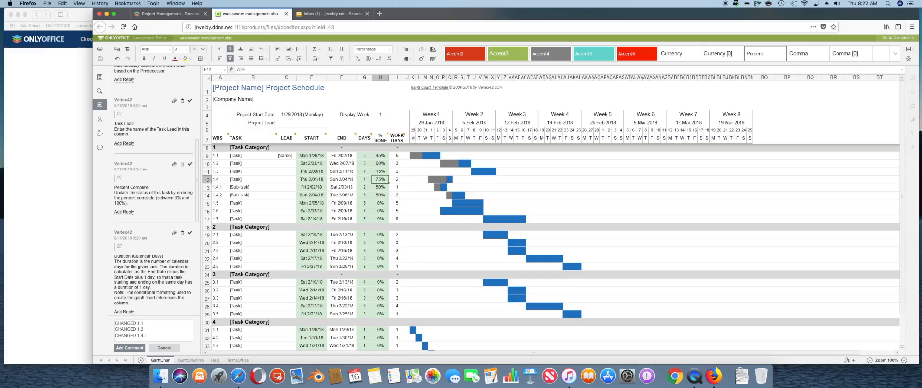
click(129, 348)
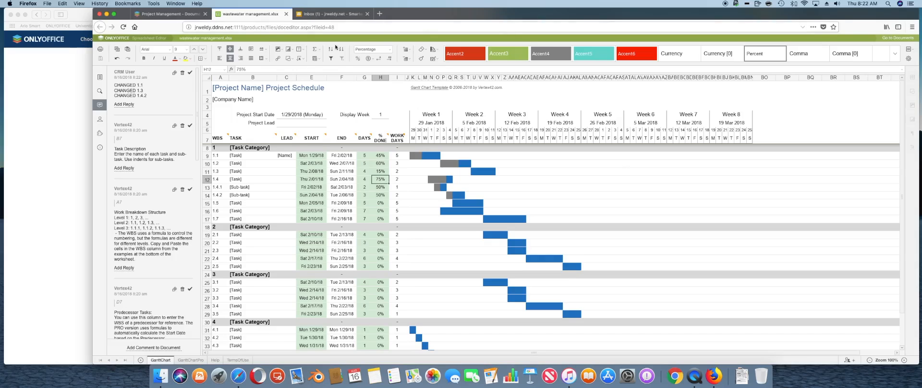
- Close the CRM User's browser window with all its tabs and widen the Administrator's window to nearly the full screen
click(98, 14)
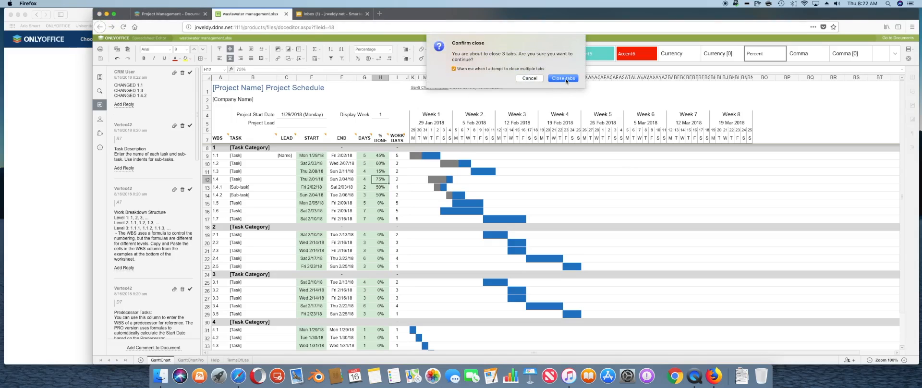
click(565, 79)
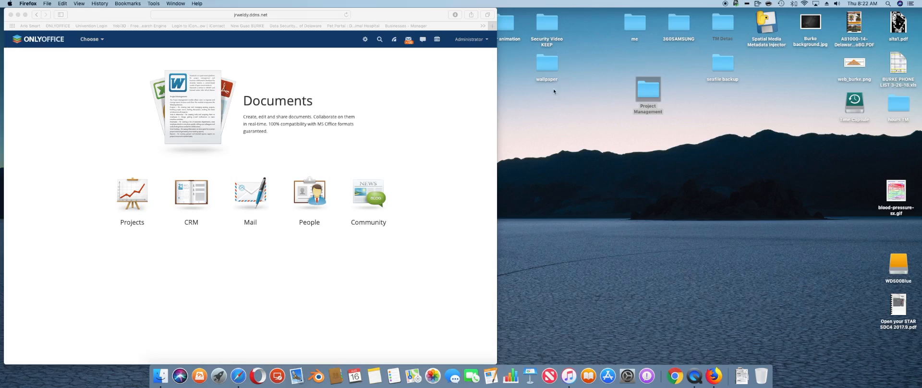
click(453, 125)
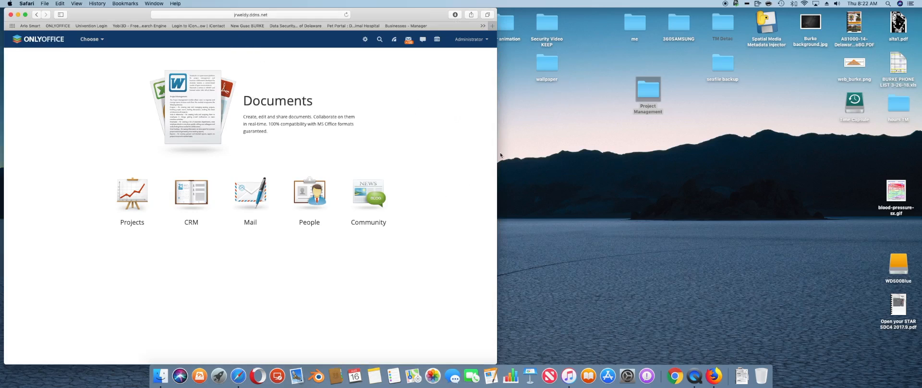
drag(495, 151, 909, 156)
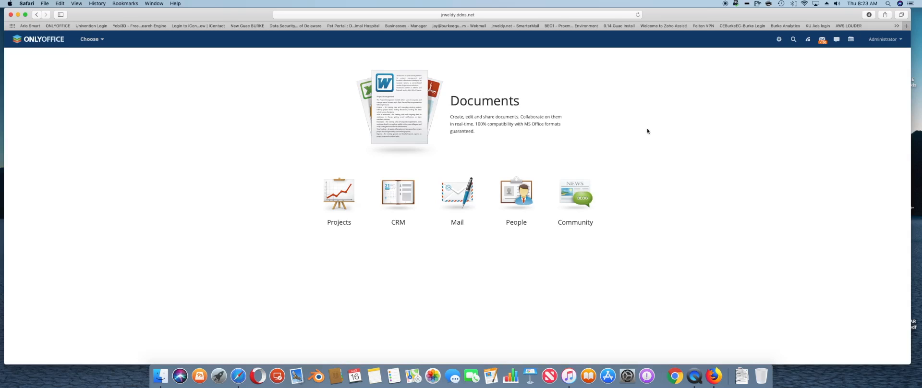
- Open the Project Management folder in the Administrator's Documents and view the feed notifications
click(492, 105)
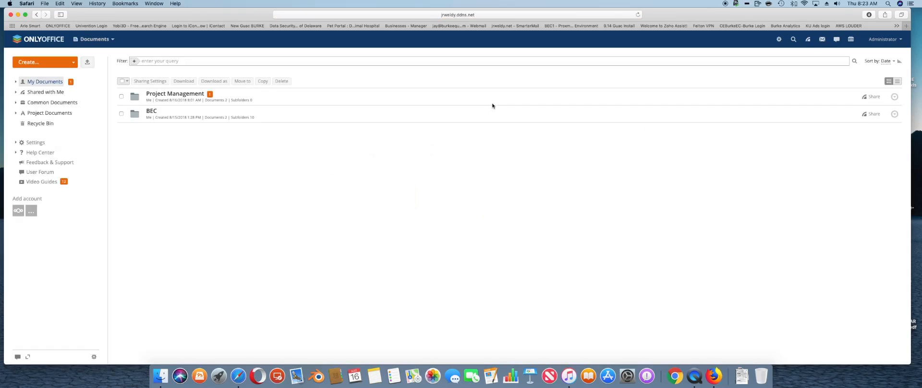
click(155, 95)
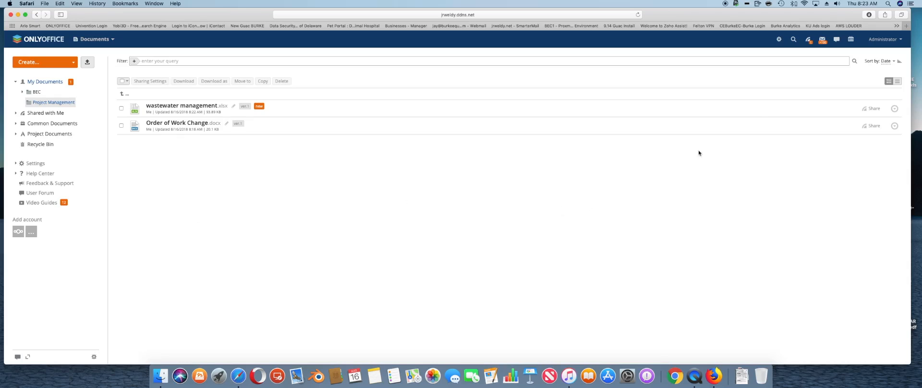
click(808, 41)
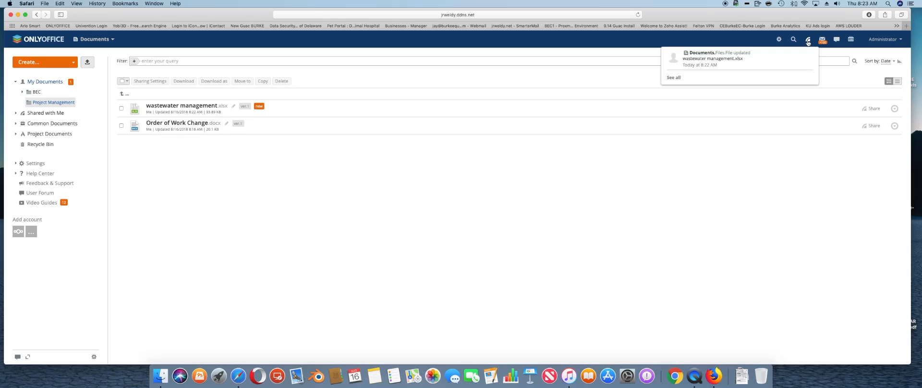
click(768, 148)
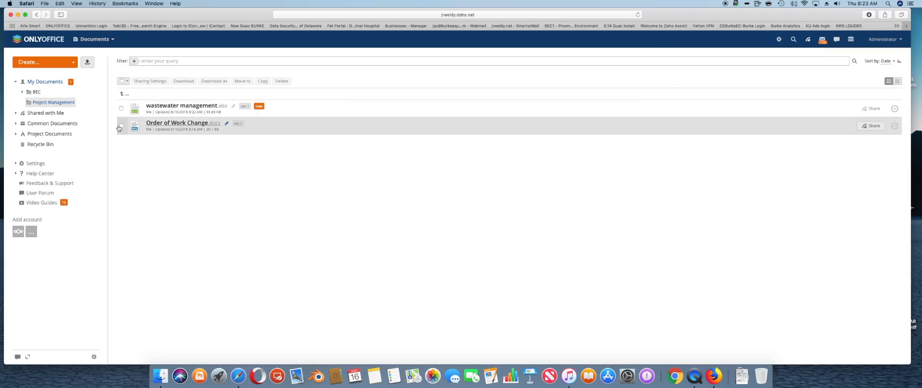
- Reopen wastewater management, show its comments, and try to reply "CONFIRMED CHANGES" to the CRM User's comment
click(196, 105)
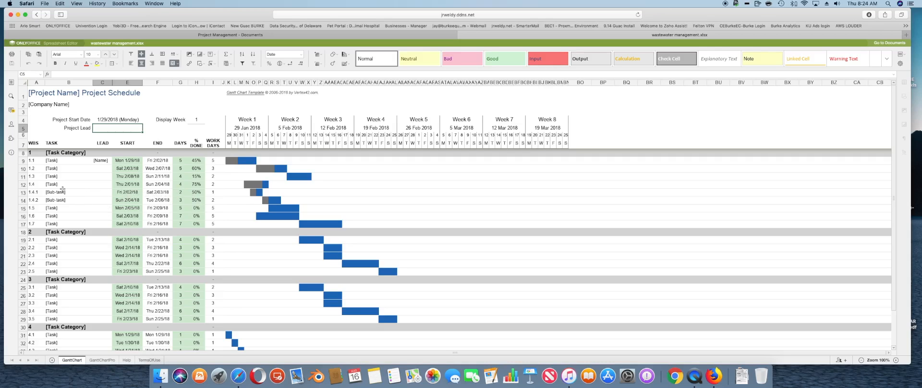
click(15, 114)
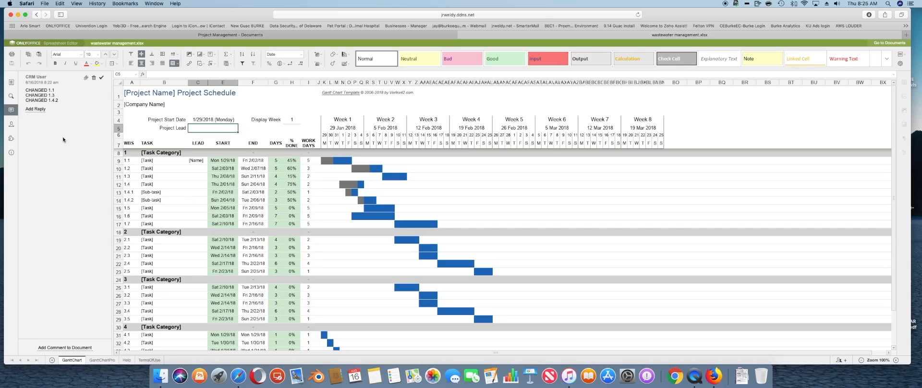
click(33, 110)
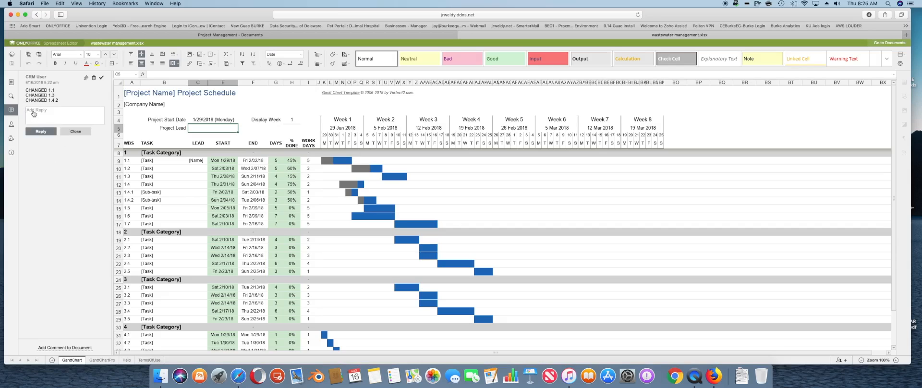
text(CONFIRN)
text(ED CHANGES)
click(29, 132)
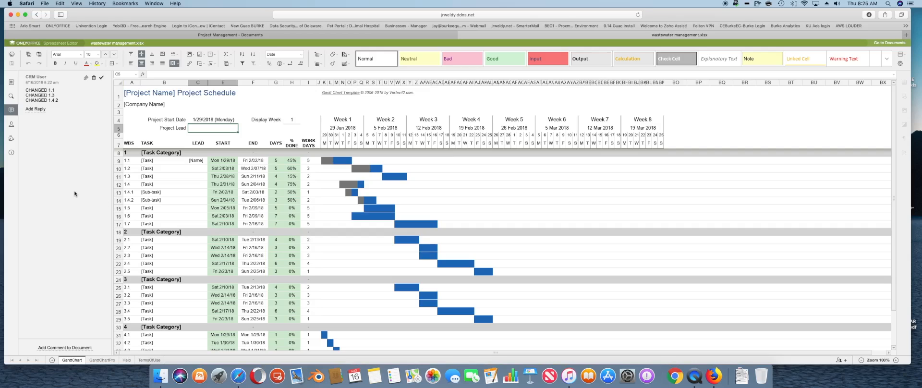
- Try once more to send a reply confirming the changes to the CRM User's comment, and hide the comments
click(36, 109)
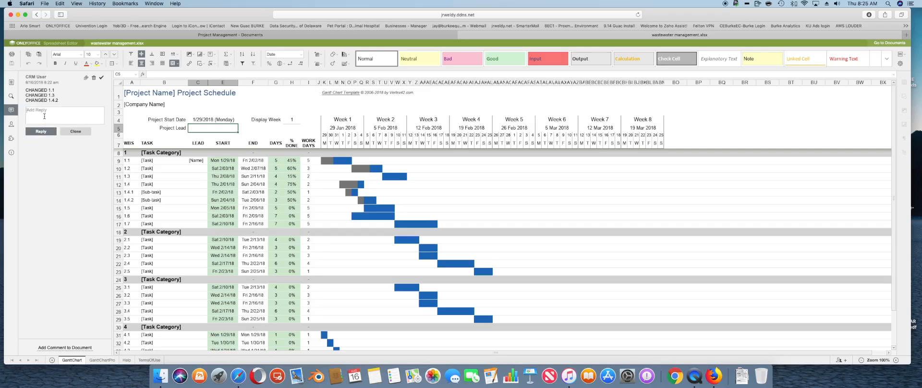
text(CCNFIRMED CAHGE)
key(BackSpace)
key(BackSpace)
text(NG)
click(41, 131)
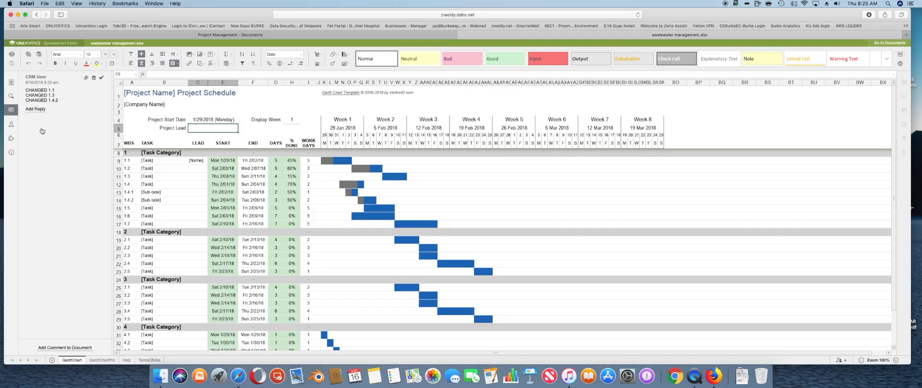
click(11, 110)
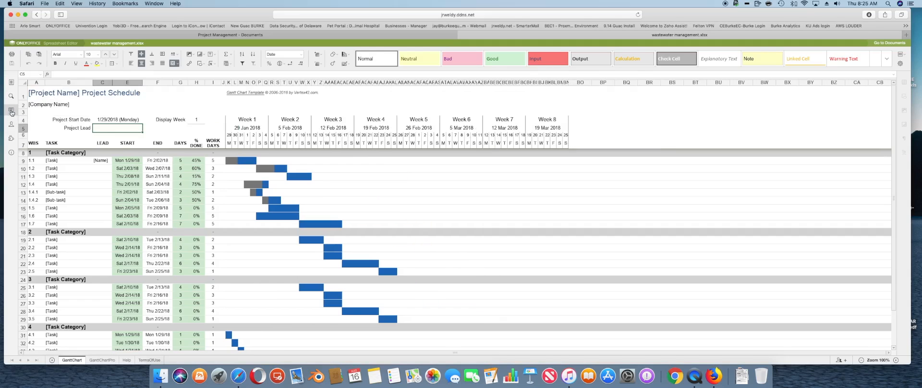
- Show the spreadsheet's comments and open the CRM User's comment for editing
click(11, 110)
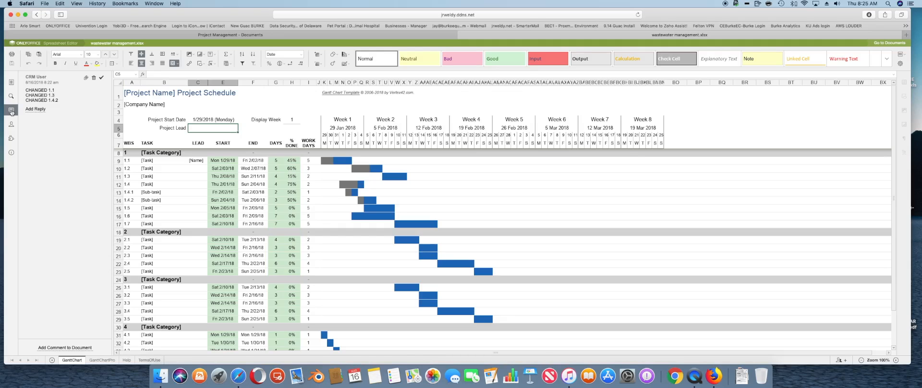
click(86, 78)
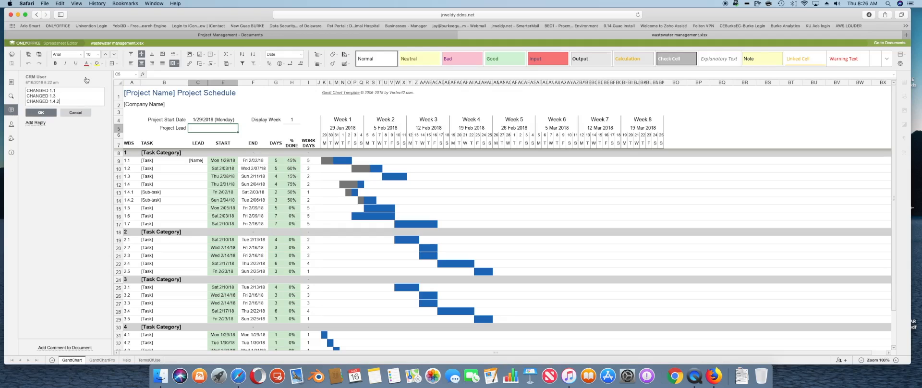
click(75, 112)
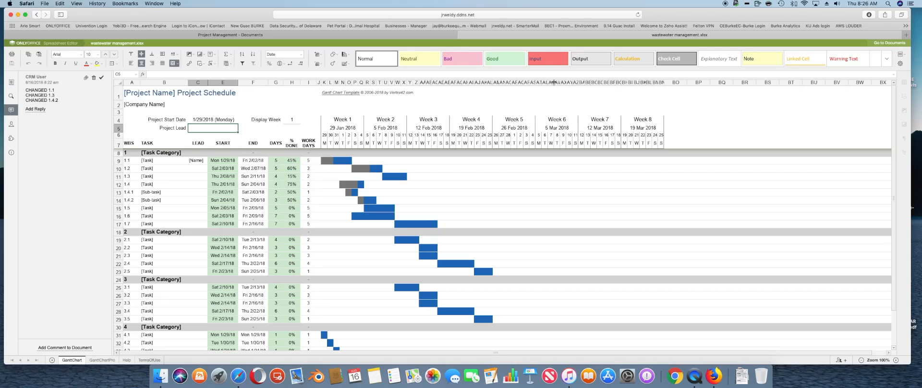
- Switch to Firefox and, as the CRM User, open wastewater management from the shared Project Management folder in ONLYOFFICE Documents
click(713, 380)
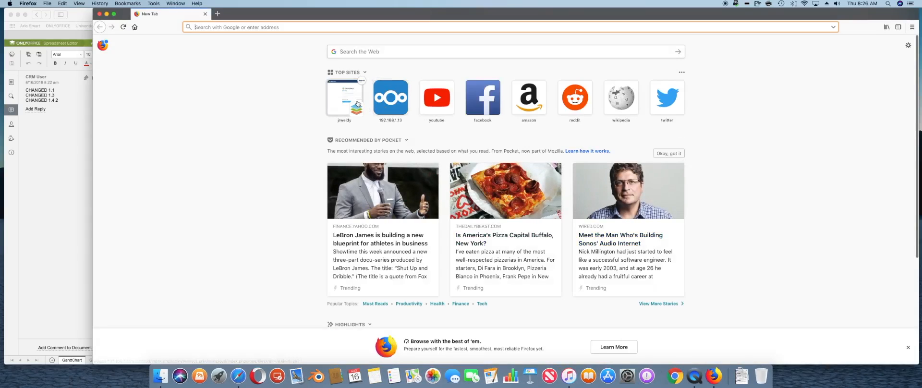
click(357, 104)
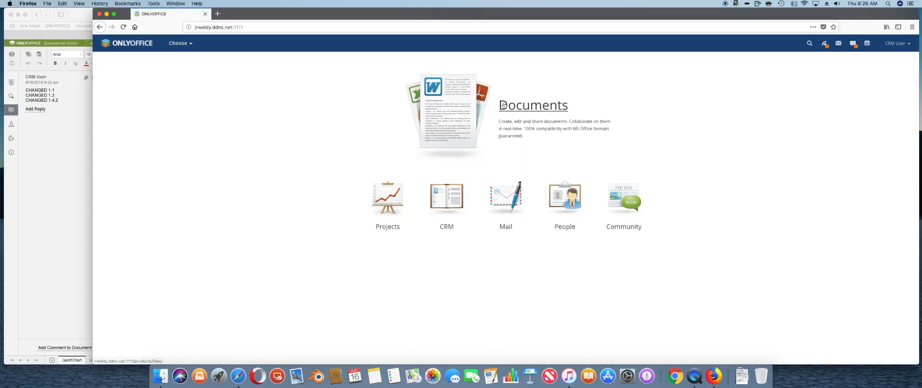
click(503, 104)
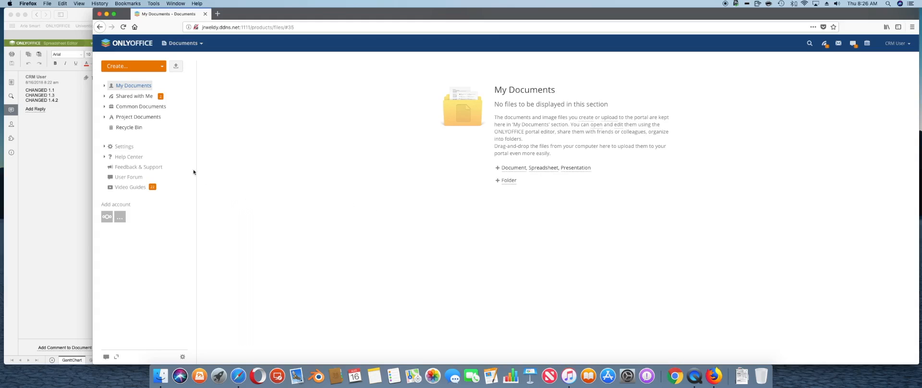
click(132, 96)
click(269, 95)
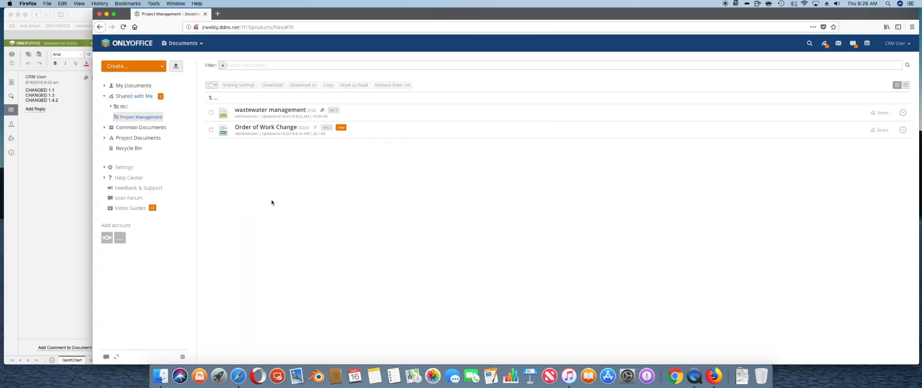
click(268, 110)
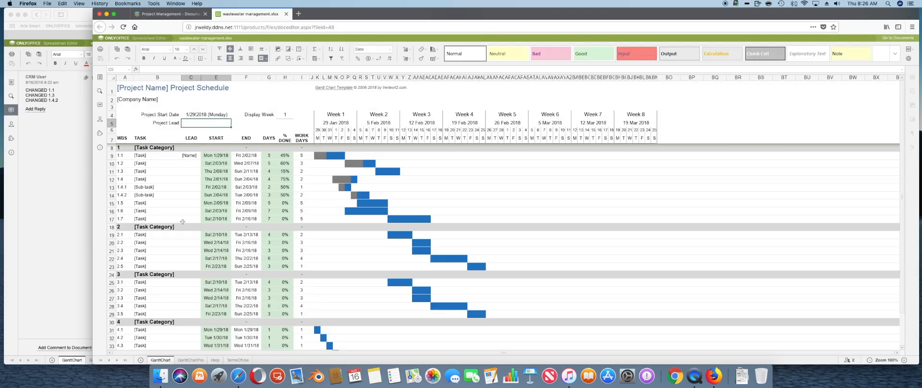
- Show the comments in the CRM User's copy of wastewater management
click(98, 106)
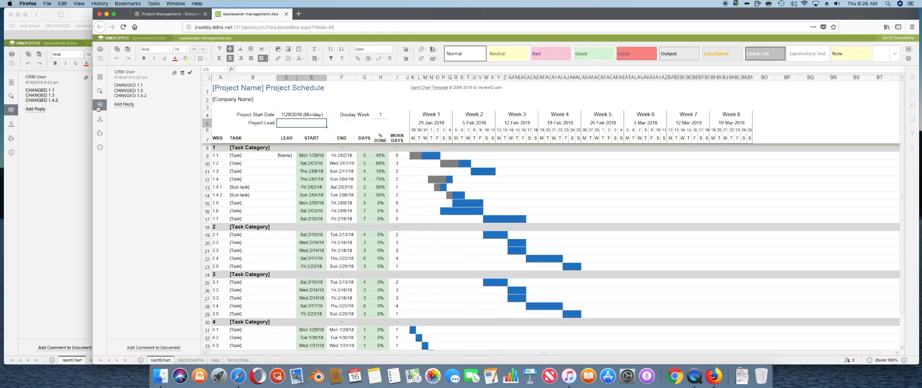
click(99, 106)
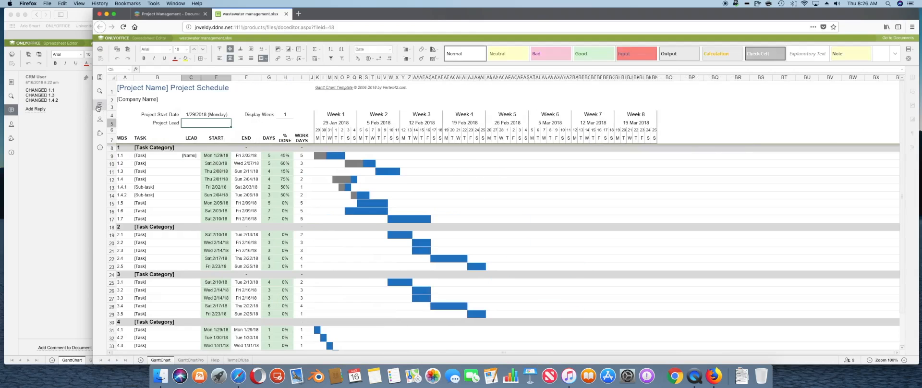
click(98, 107)
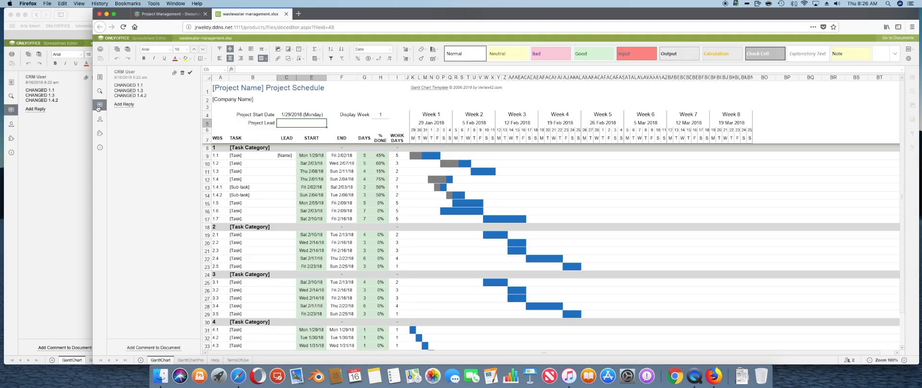
- Switch to the Administrator's Safari window and add the comment "CHANGES CONFIRMED" to the document
click(58, 131)
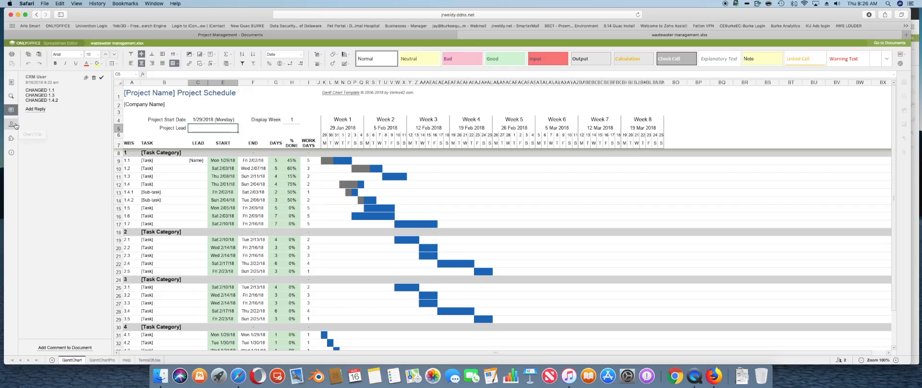
click(33, 110)
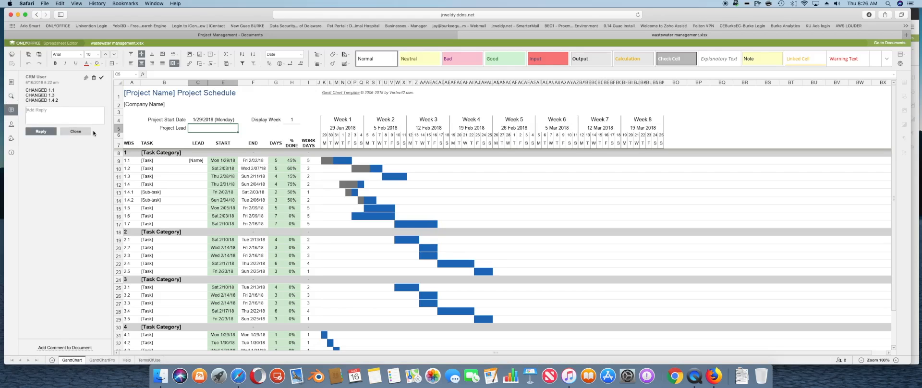
click(79, 132)
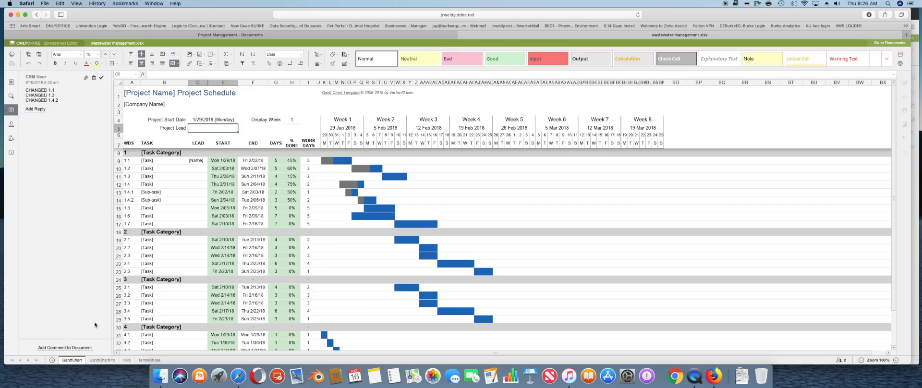
click(73, 349)
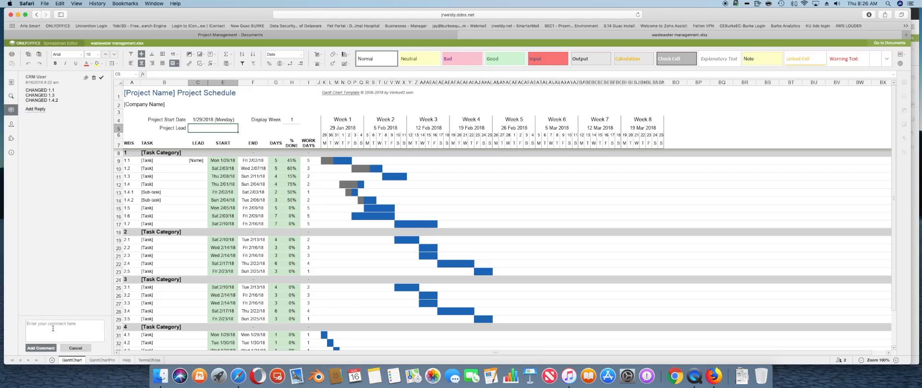
text(CHANGES CONFIRMED)
click(48, 348)
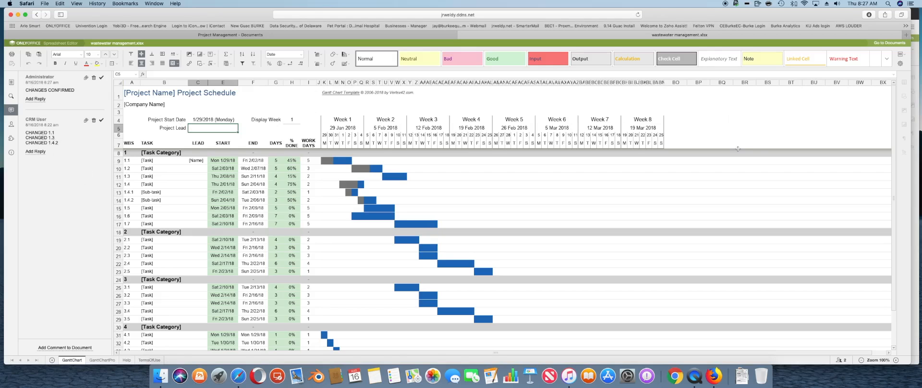
- Switch to the CRM User's Firefox window and view the Administrator's new comment and the spreadsheet's chat
click(915, 185)
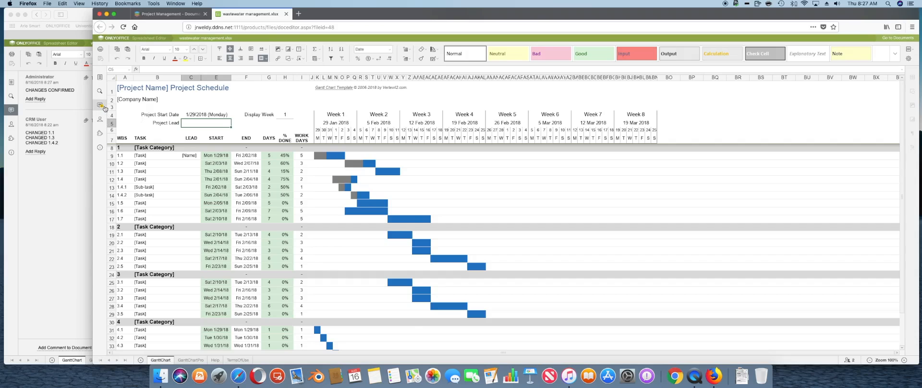
click(102, 105)
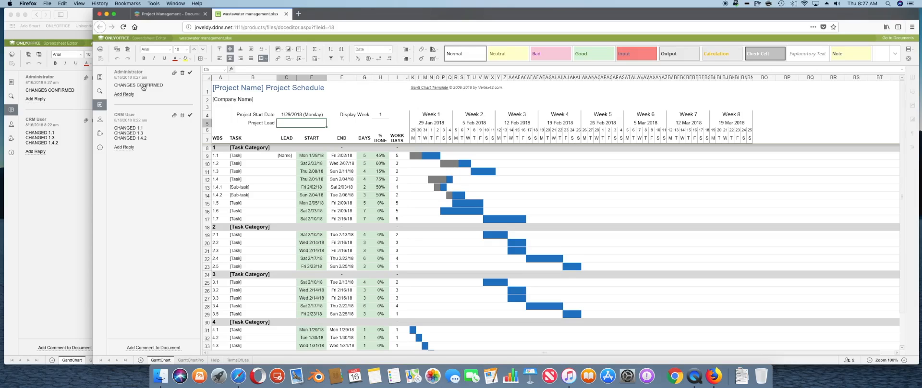
click(100, 121)
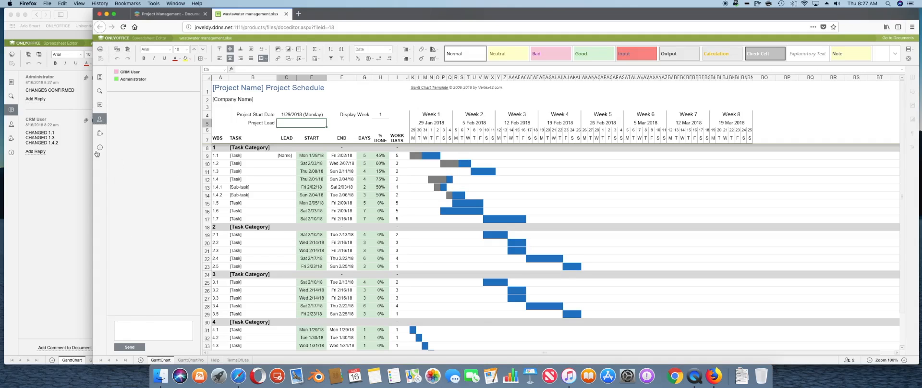
- From the Administrator's Safari window, send a chat message addressing the colleague by first name, with "AUG 17, 2018: WORK ON TASK 1.7"
click(59, 235)
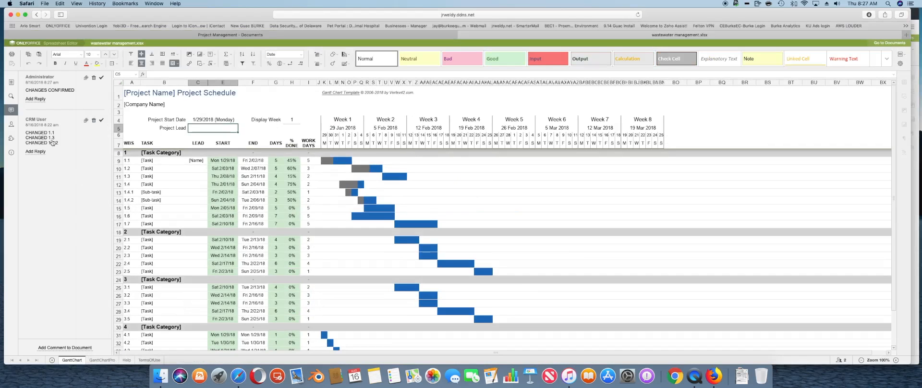
click(11, 124)
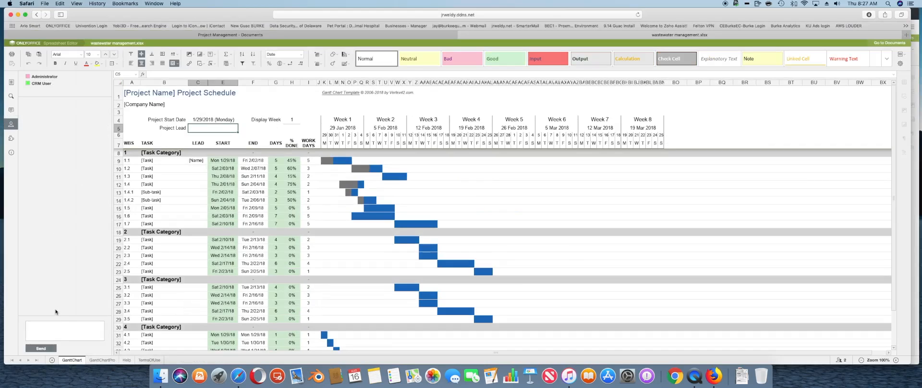
text(TOM)
text(, AU)
text(WORK ON TASK 1.7)
click(31, 348)
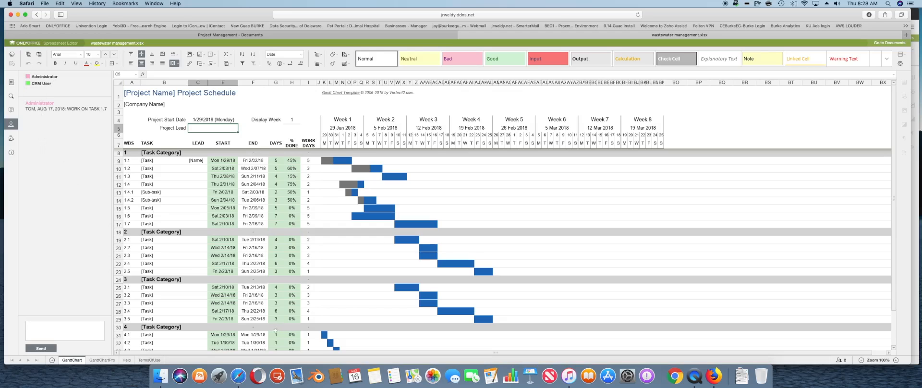
- Answer "WILL DO!" in the CRM User's chat in Firefox, view it in the Administrator's Safari window, and hide the chat
click(712, 376)
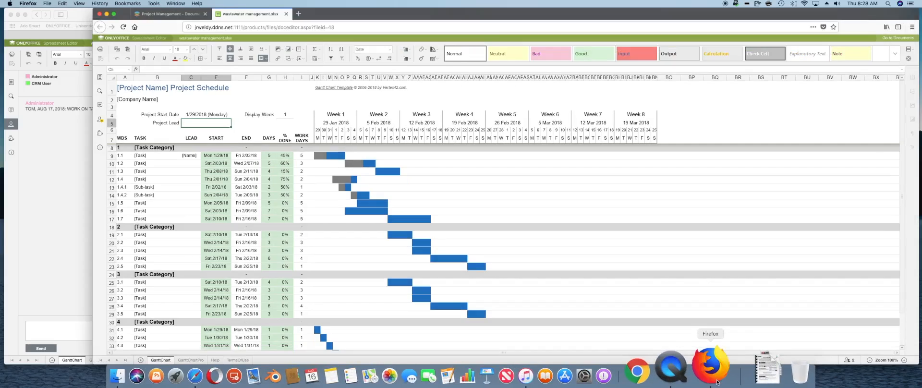
click(99, 120)
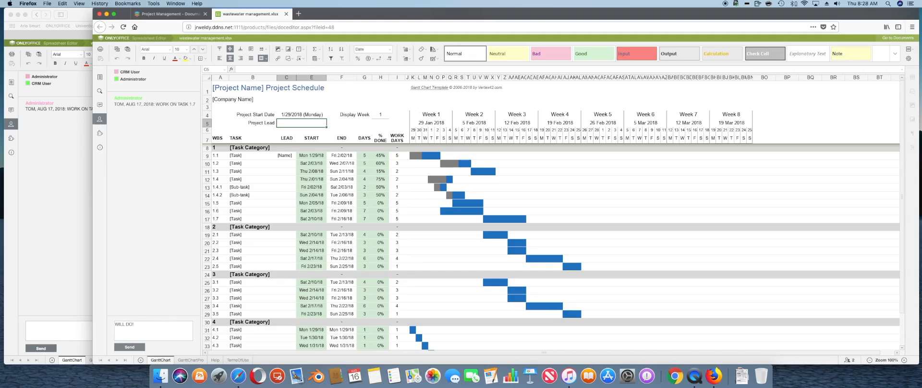
click(136, 346)
click(65, 233)
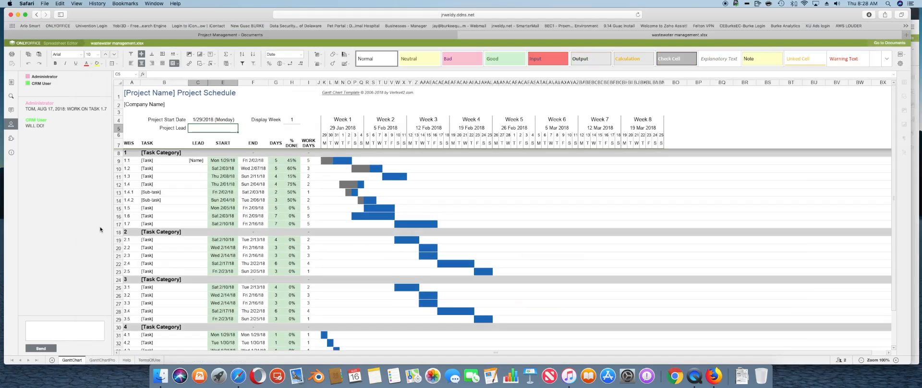
click(12, 126)
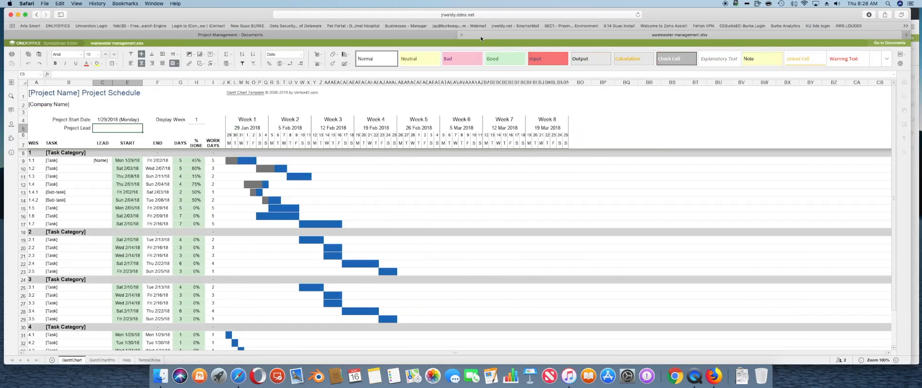
- Return to the Administrator's My Documents, enter the Project Management folder, and go back into the wastewater management spreadsheet
click(464, 35)
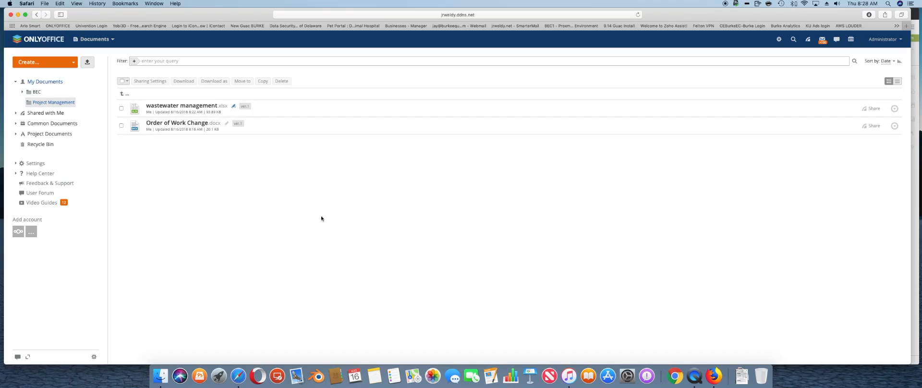
click(47, 82)
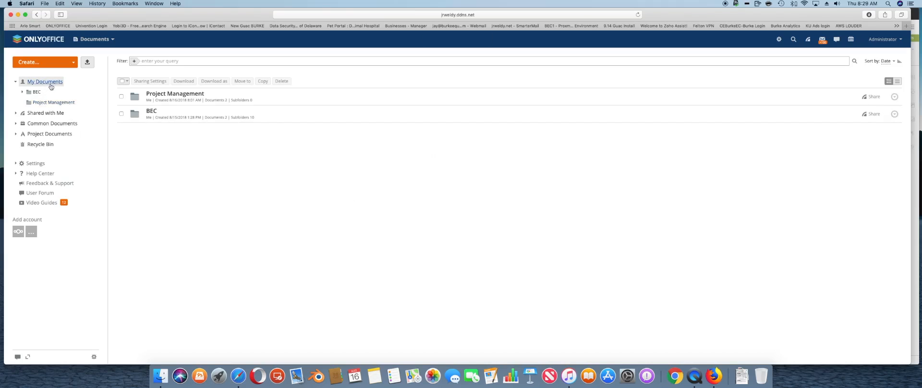
click(186, 96)
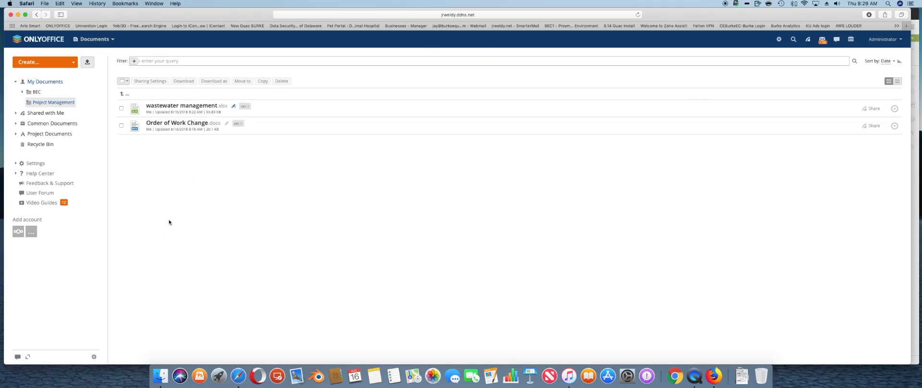
click(176, 105)
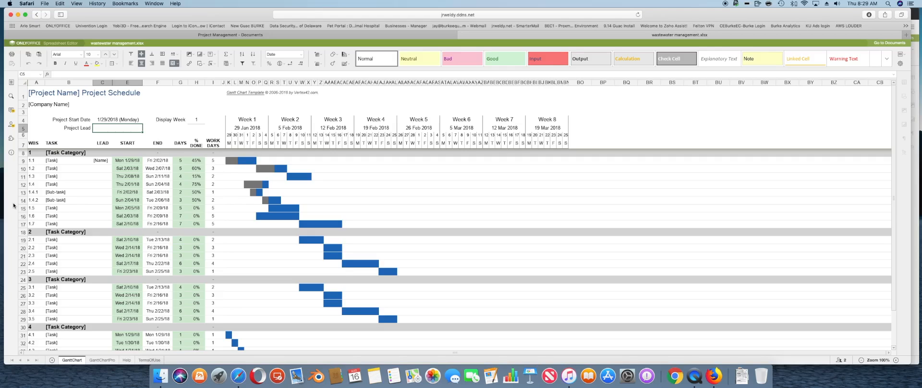
- Review the Administrator's chat and comments in wastewater management, and dismiss the calendar reminder
click(8, 126)
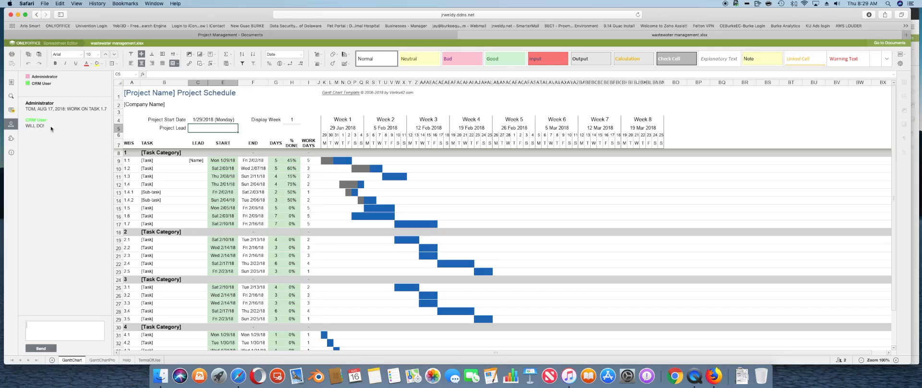
click(11, 109)
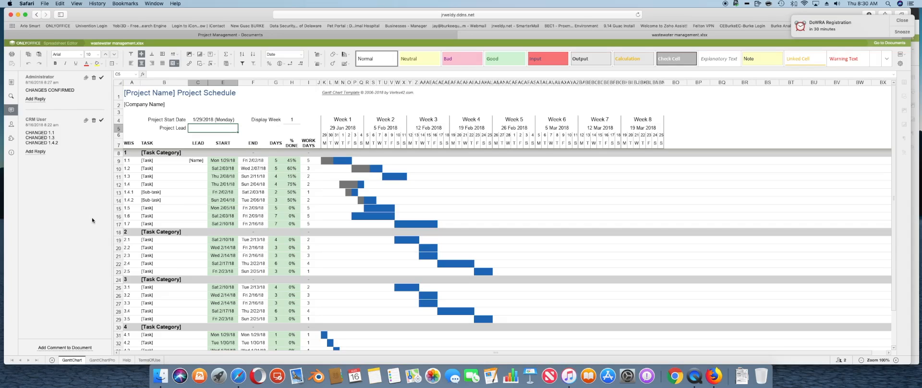
click(894, 21)
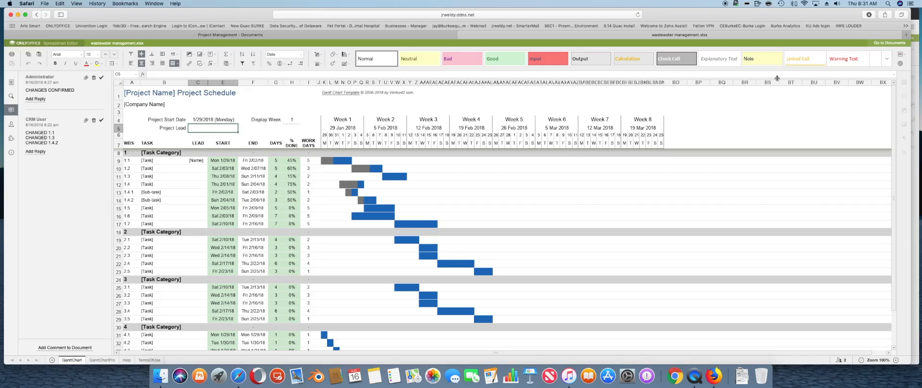
- In the CRM User's Firefox window, close the wastewater management tab and open the domain's webmail site in a new tab
click(914, 155)
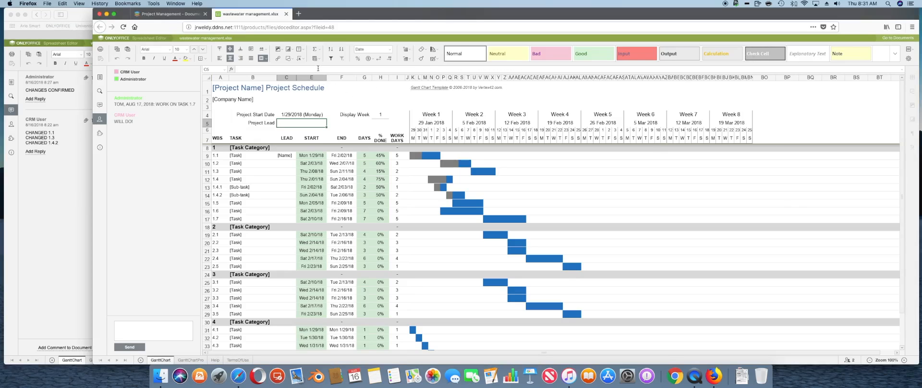
click(286, 14)
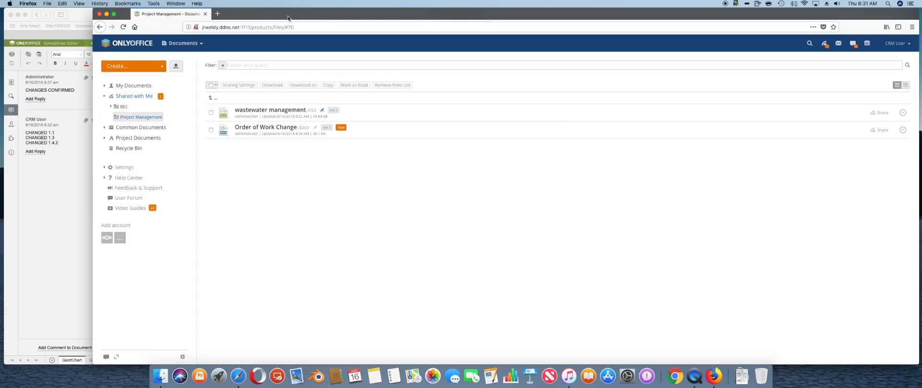
click(217, 14)
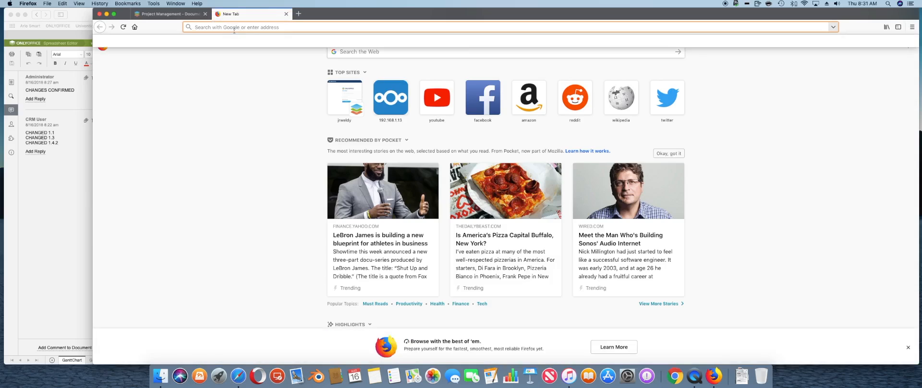
text(MAIL.jrweldy.net/)
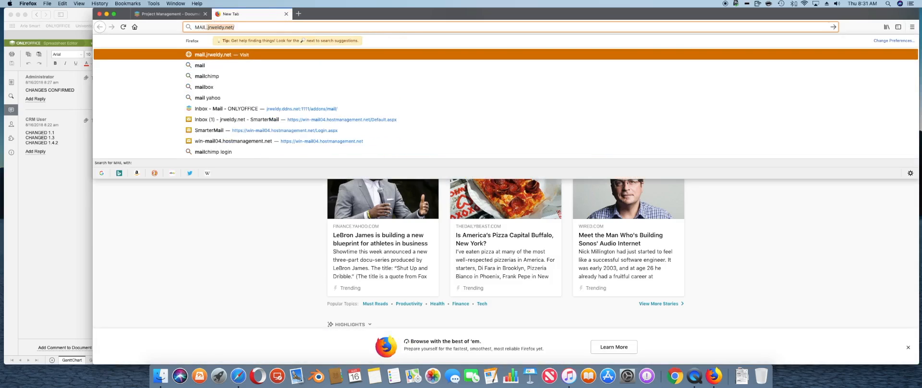
key(Return)
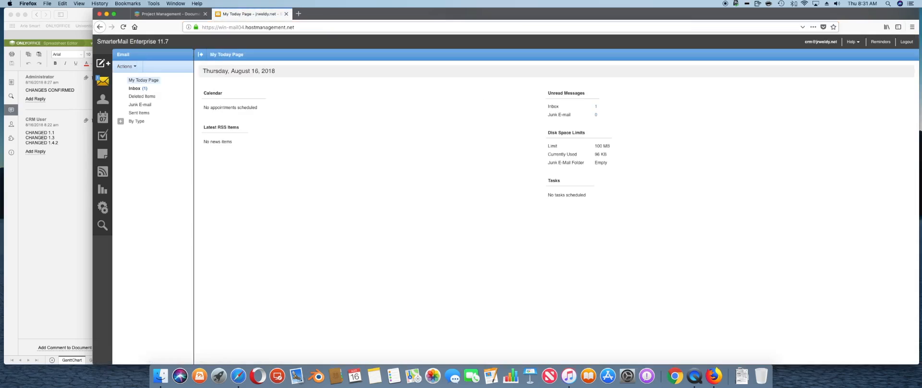
- Open the CRM User's Inbox and view the Project Management access notification and the "What's new on your portal" message
click(135, 88)
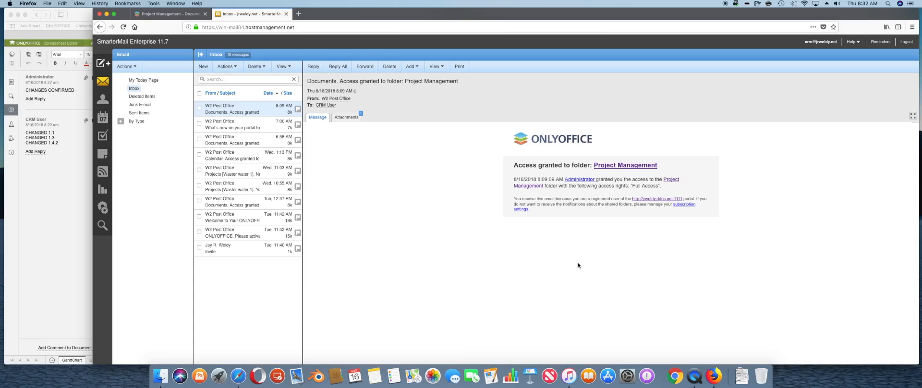
click(246, 128)
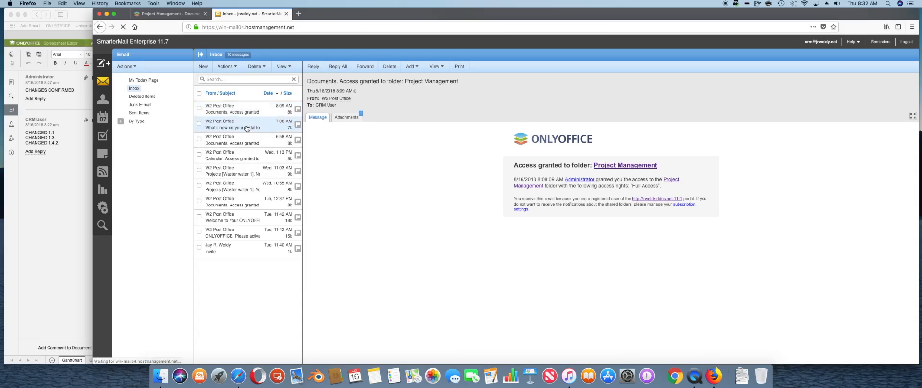